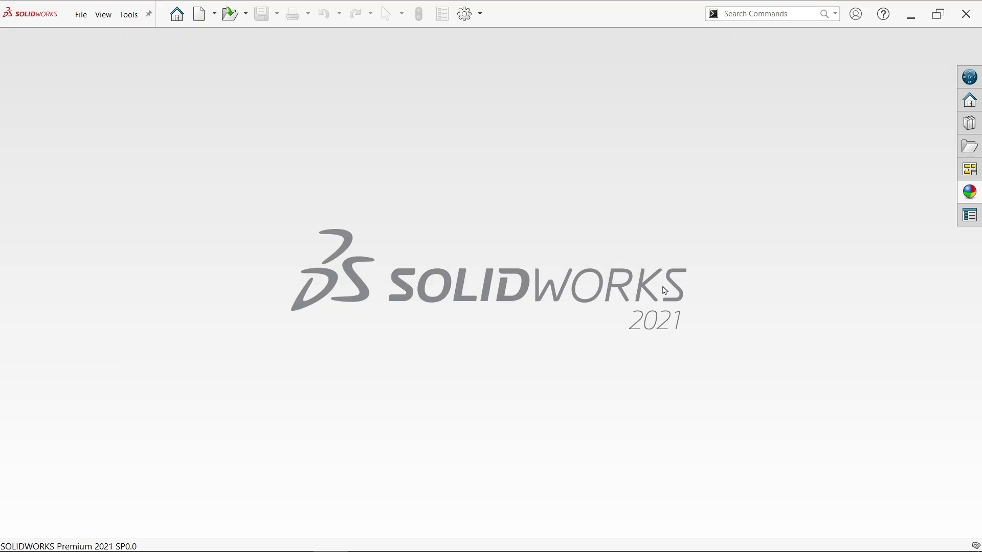
Create a new empty assembly document, Assem1, without inserting any parts.
left_click(84, 22)
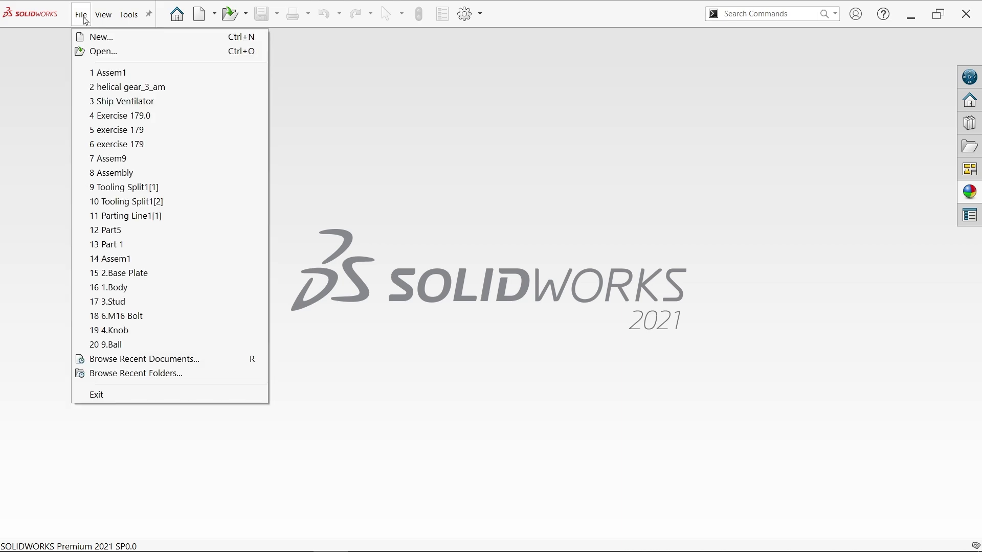
left_click(100, 38)
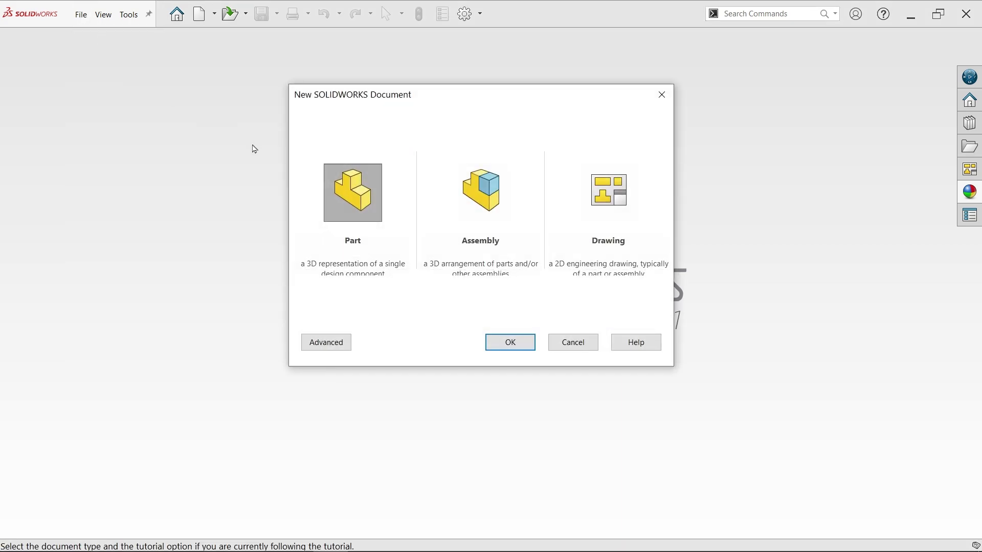
left_click(483, 194)
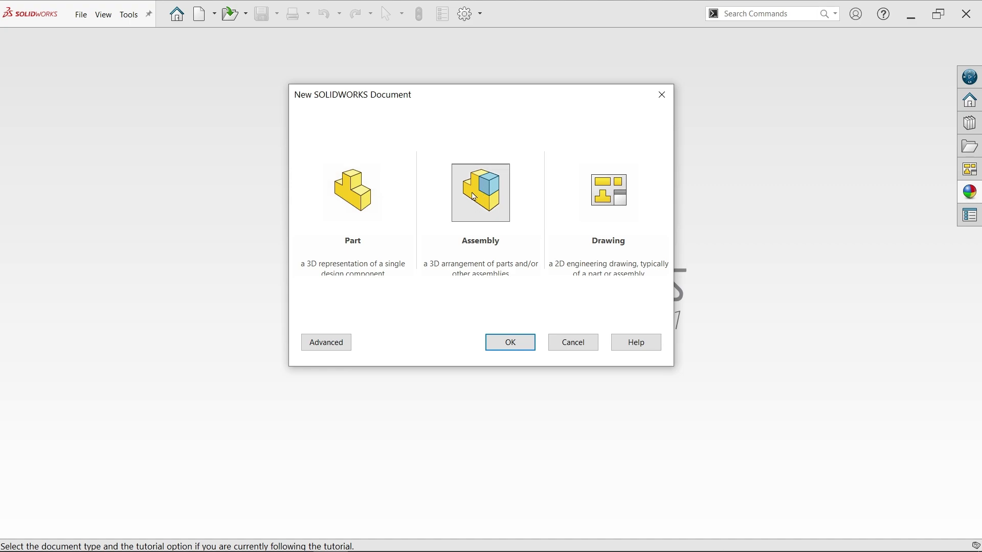
left_click(505, 342)
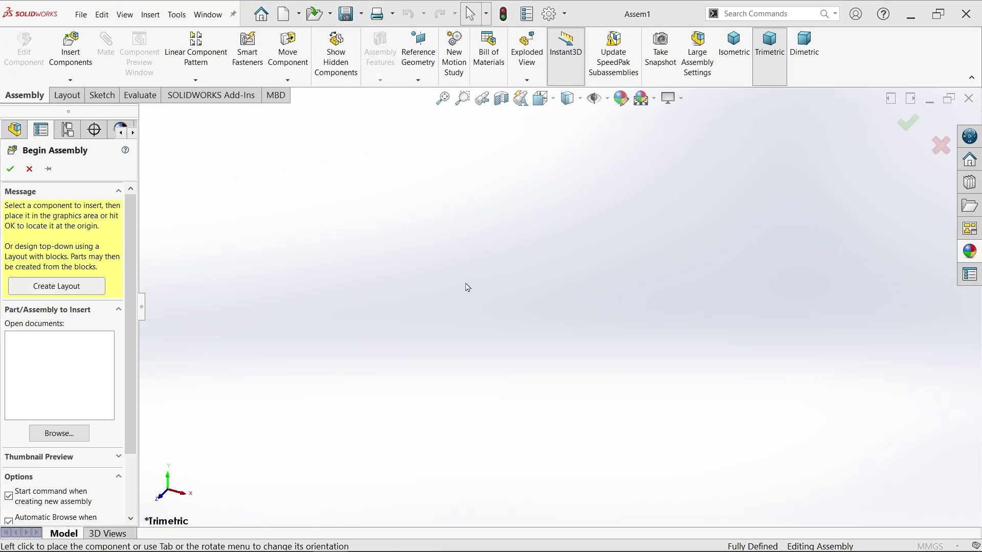
left_click(714, 384)
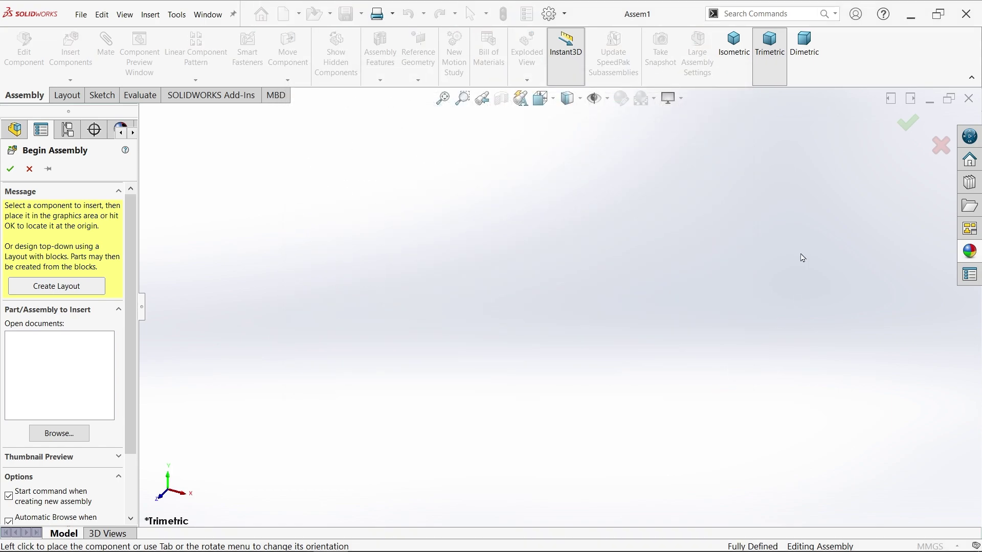
left_click(938, 148)
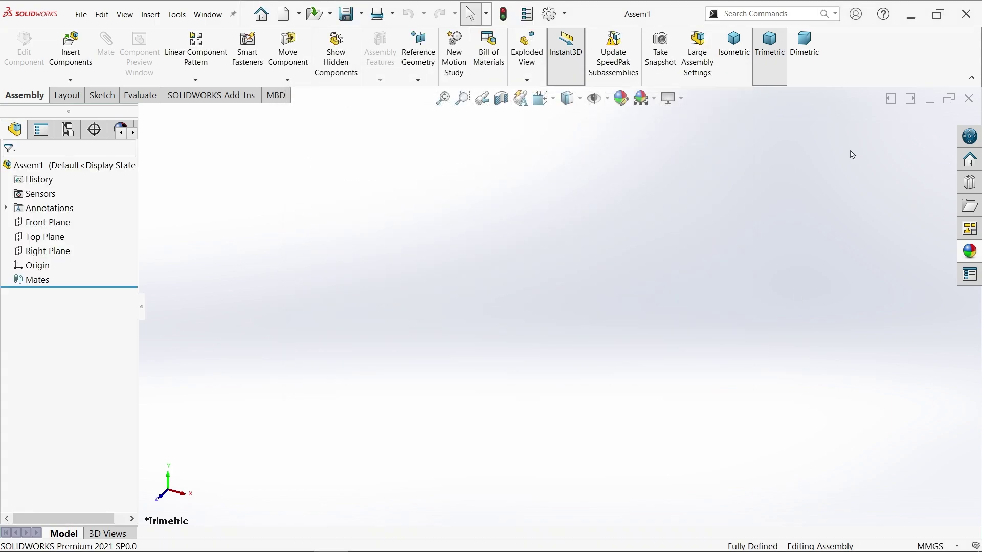
Make the viewport background white and drag a Toolbox ANSI Metric Helical Gear into the assembly.
left_click(653, 99)
left_click(687, 45)
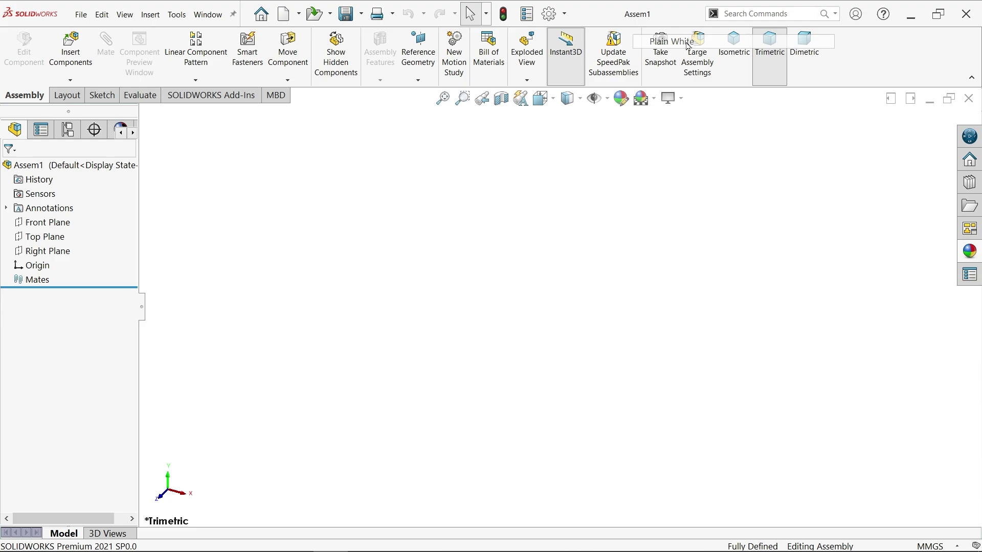
left_click(971, 185)
left_click(816, 151)
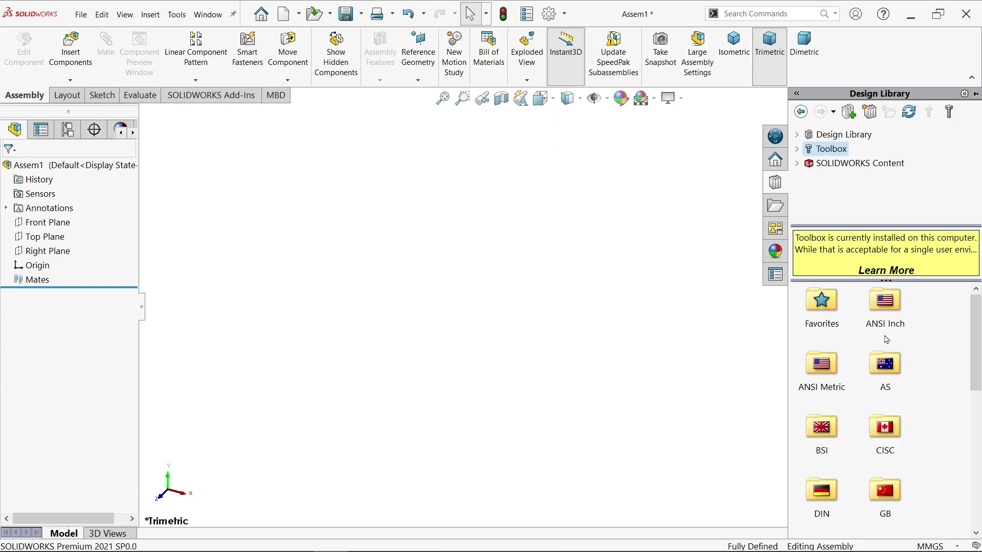
double_click(826, 369)
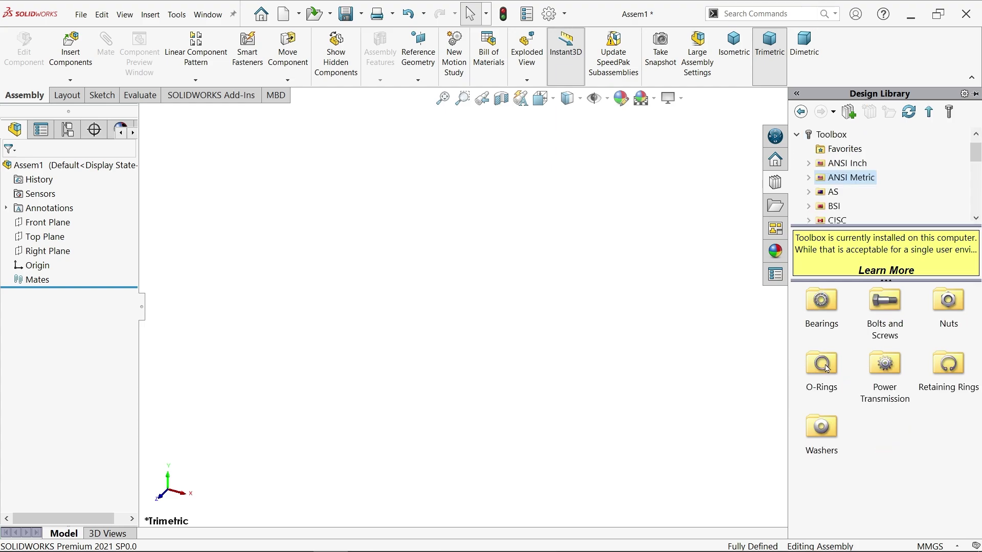
double_click(886, 364)
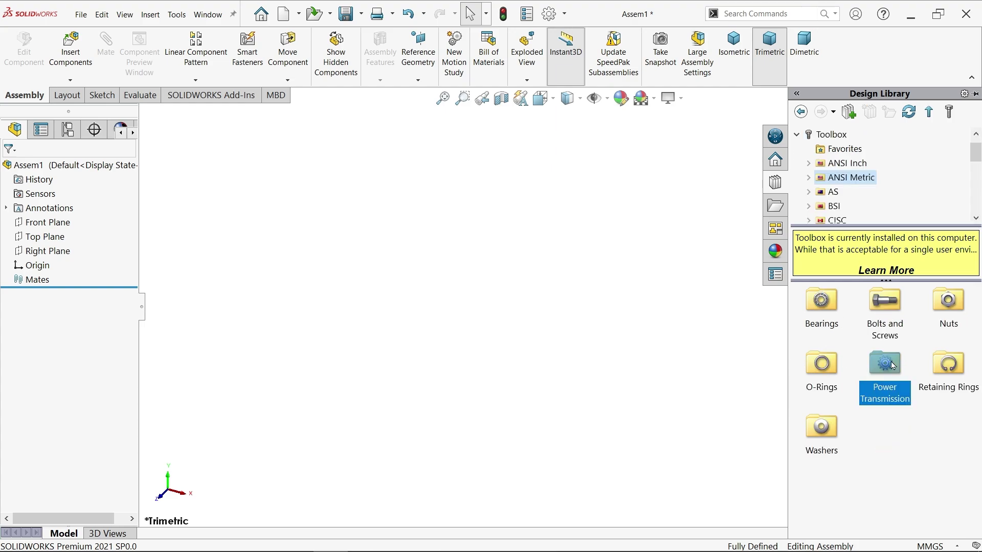
double_click(832, 307)
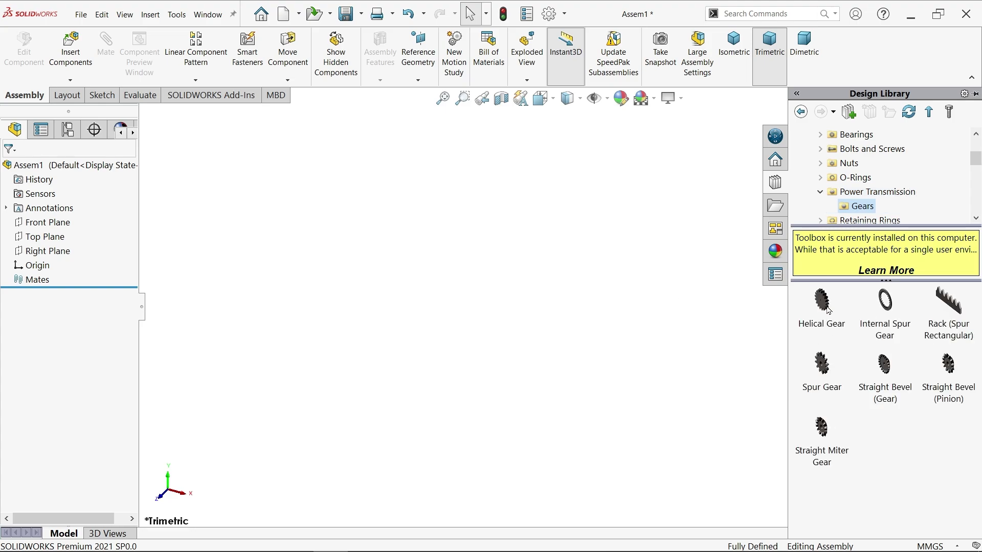
left_click_drag(827, 310, 489, 282)
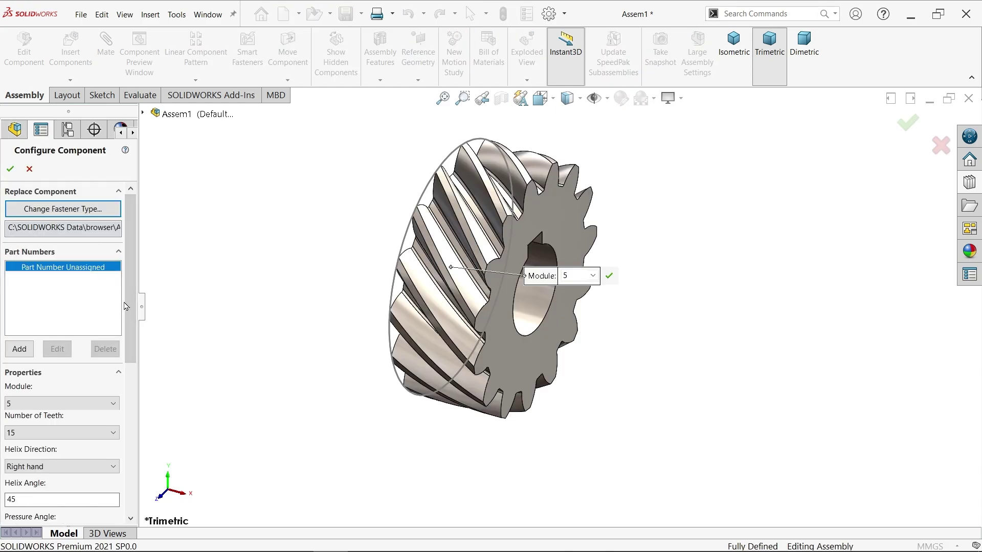
scroll(92, 307, "down", 3)
Set the gear module to 3, keeping 15 teeth and a right-hand helix.
left_click(24, 310)
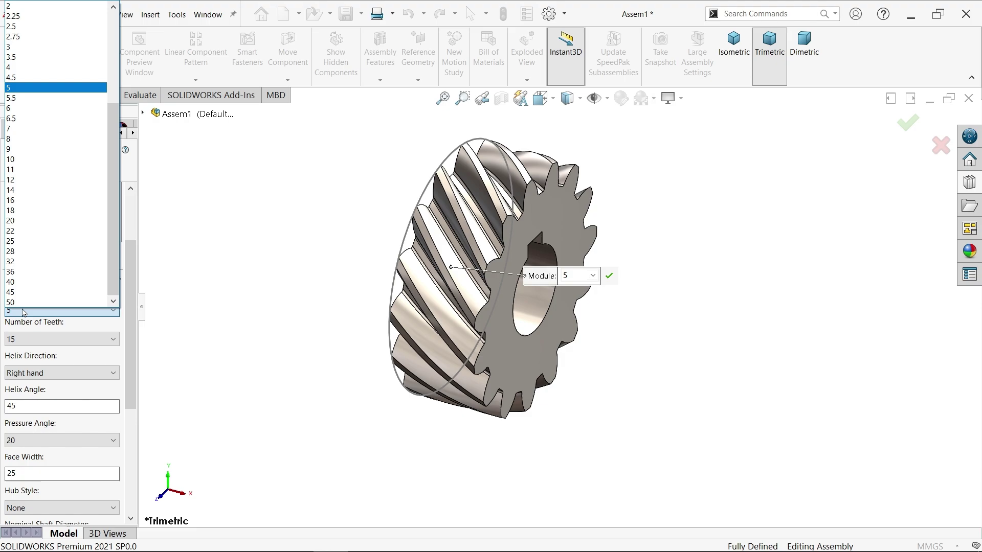
left_click(35, 47)
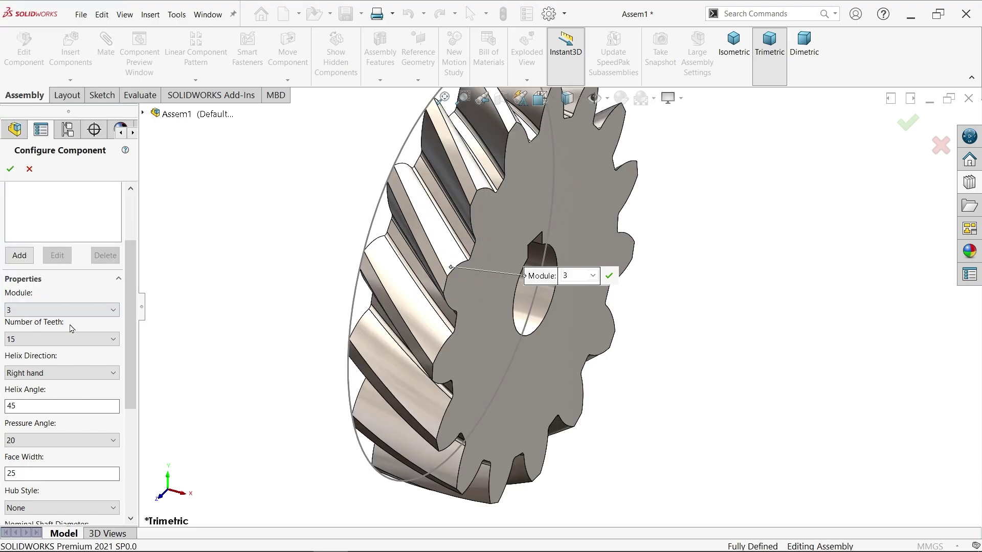
left_click(61, 344)
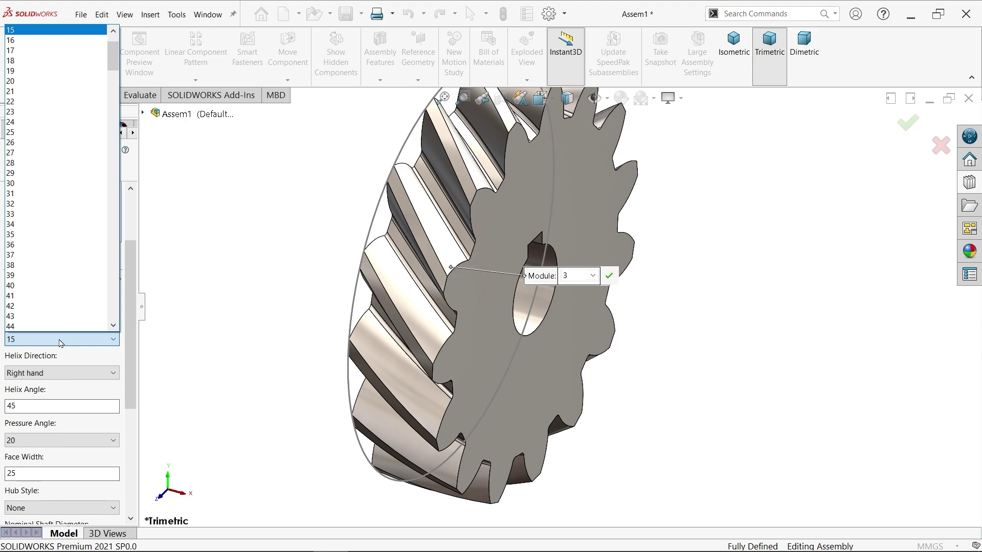
left_click(60, 343)
left_click(47, 373)
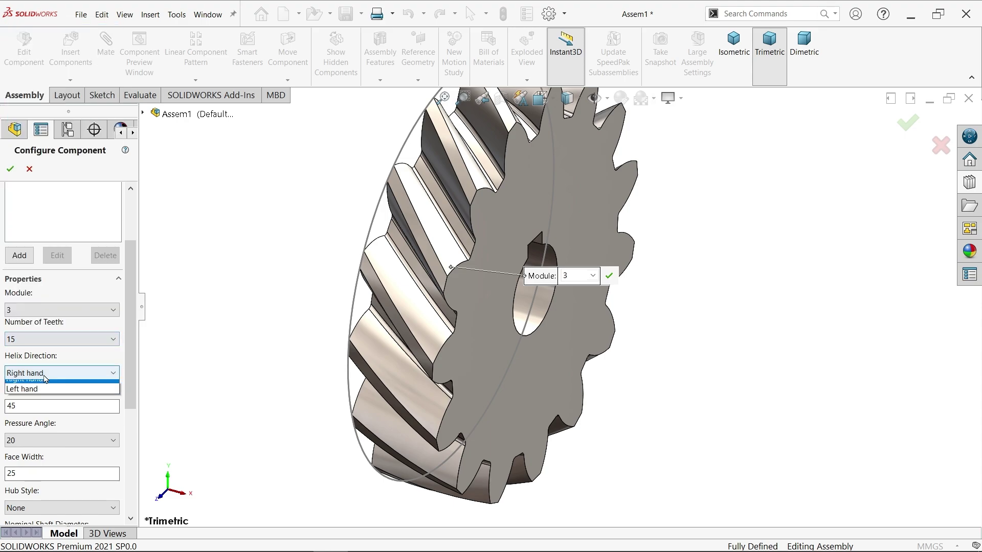
scroll(129, 383, "down", 2)
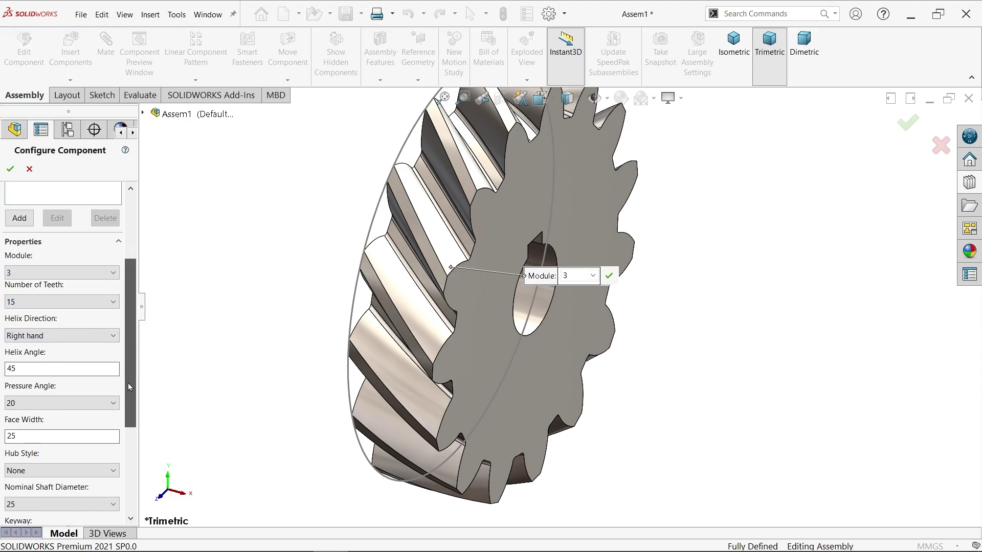
scroll(126, 395, "down", 1)
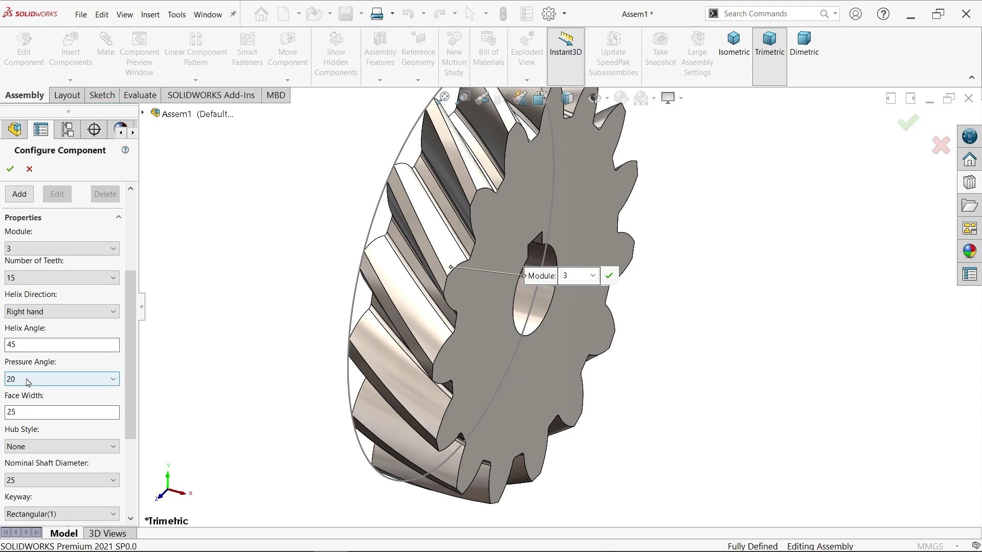
Set face width 22, keeping 20° pressure angle, no hub, 25 shaft and Rectangular(1) keyway.
left_click(29, 379)
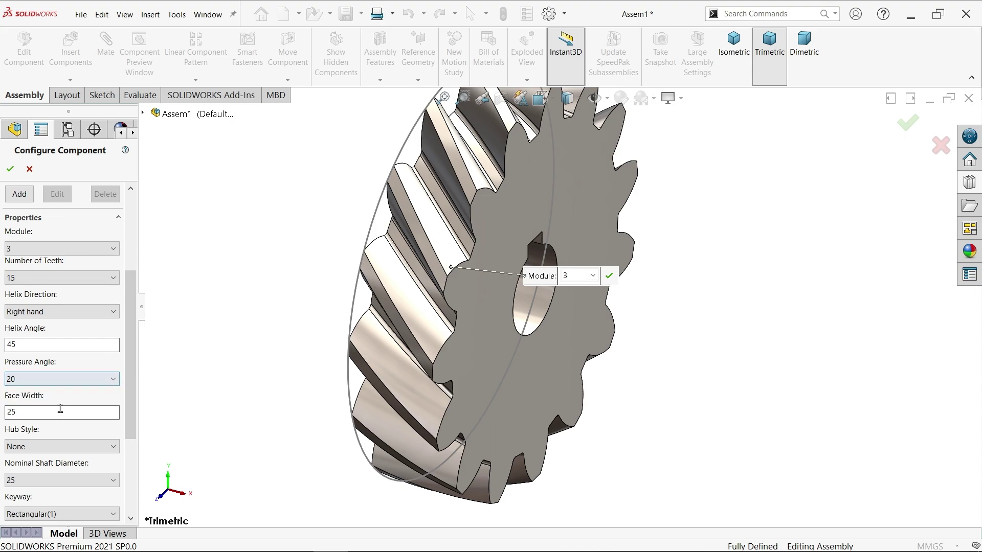
left_click_drag(130, 383, 129, 418)
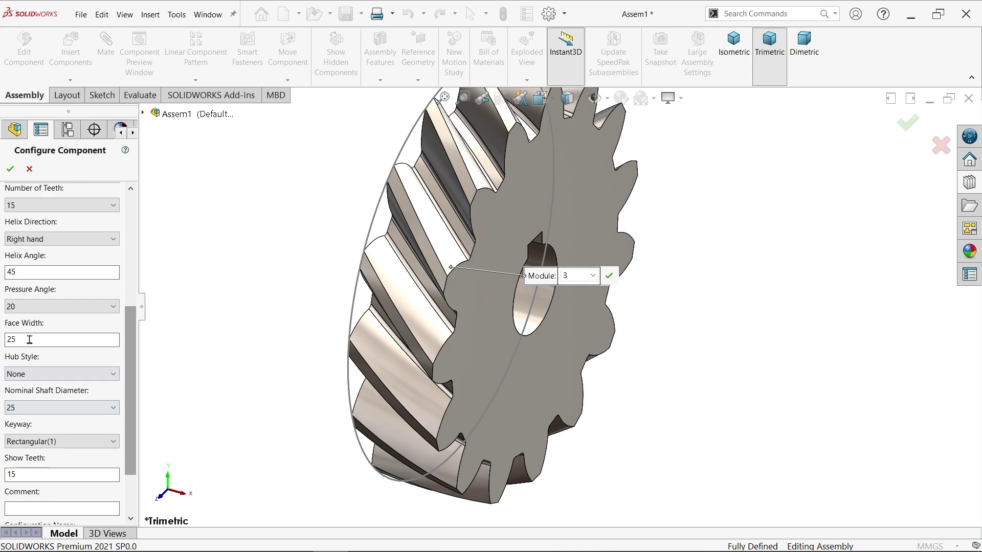
left_click_drag(30, 339, 2, 335)
type("22")
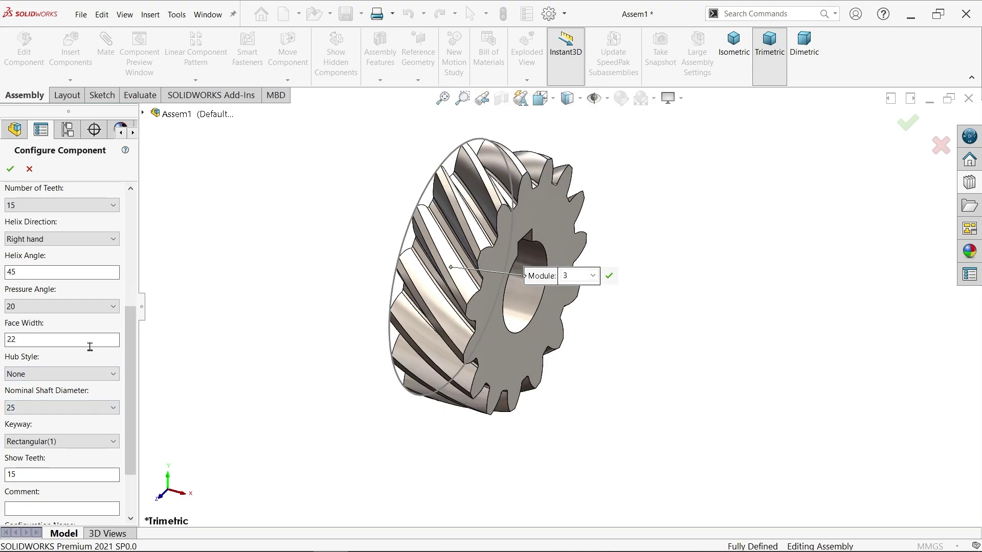
left_click(28, 376)
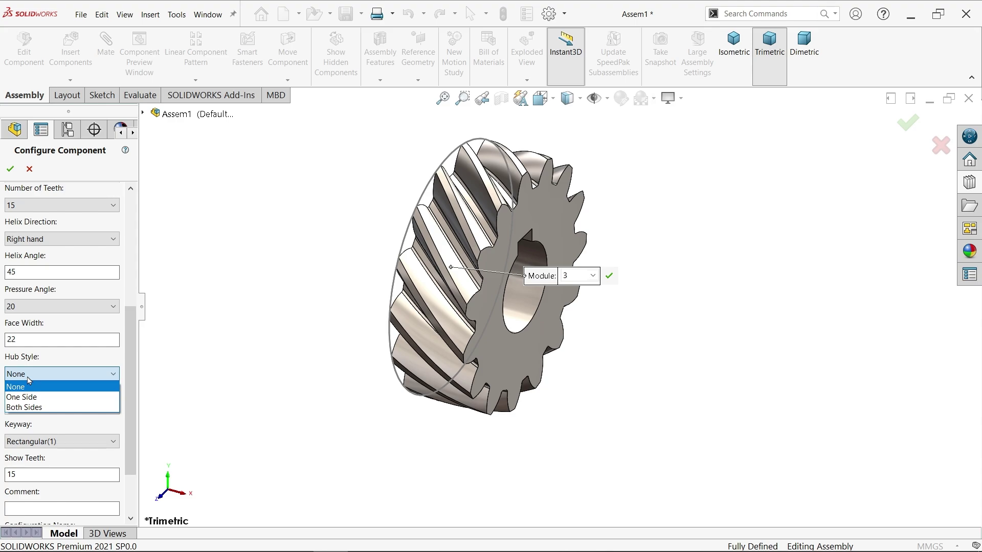
left_click(34, 381)
scroll(85, 381, "down", 2)
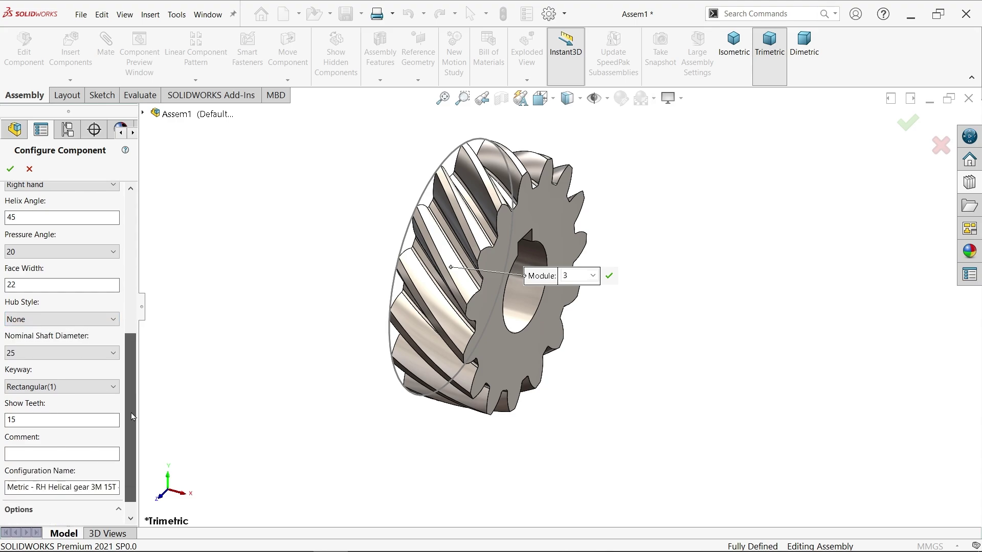
left_click(48, 356)
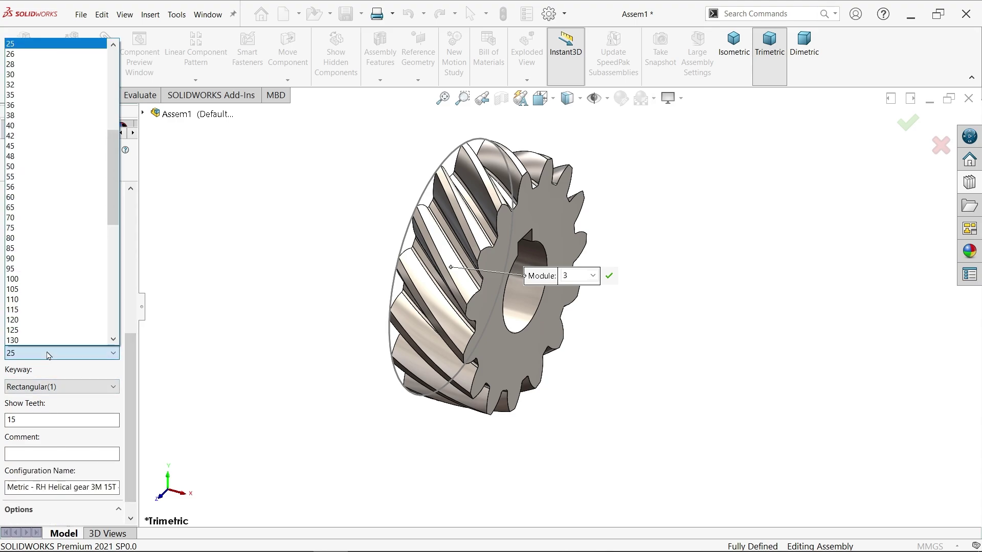
left_click(48, 356)
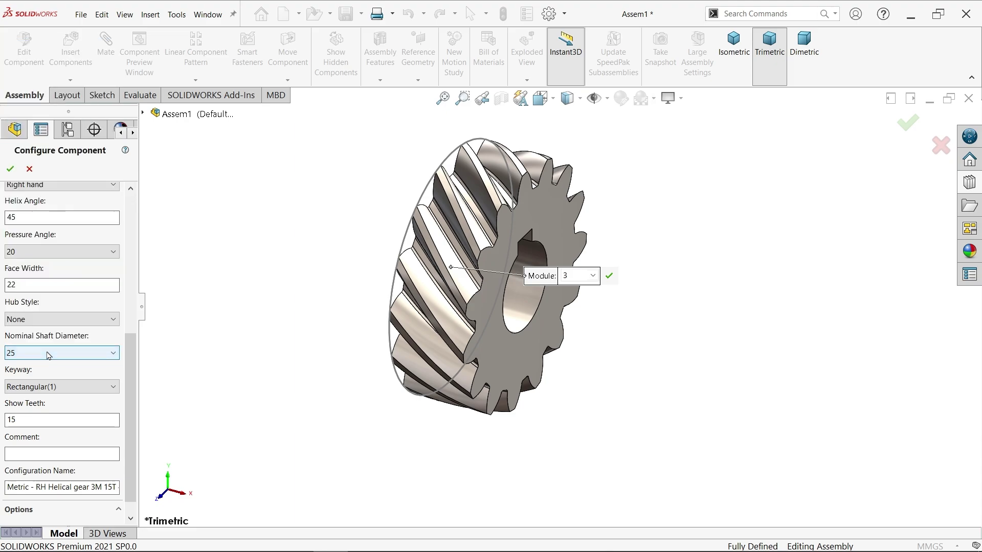
left_click(46, 389)
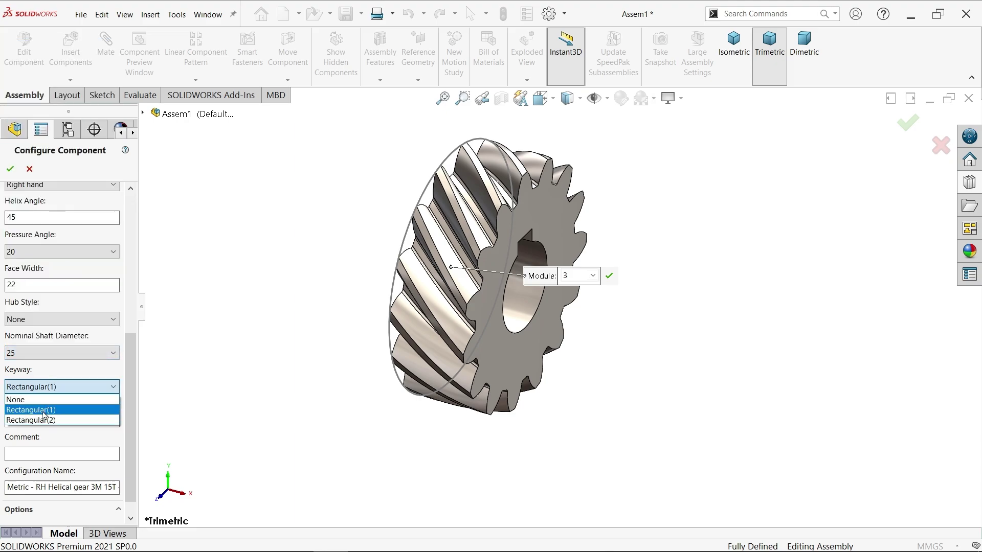
left_click(44, 410)
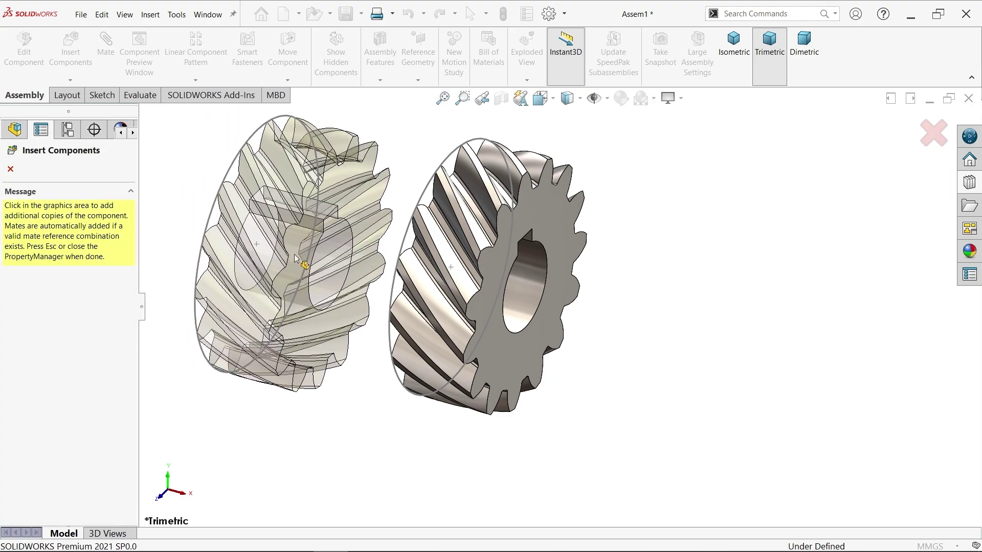
scroll(307, 275, "up", 2)
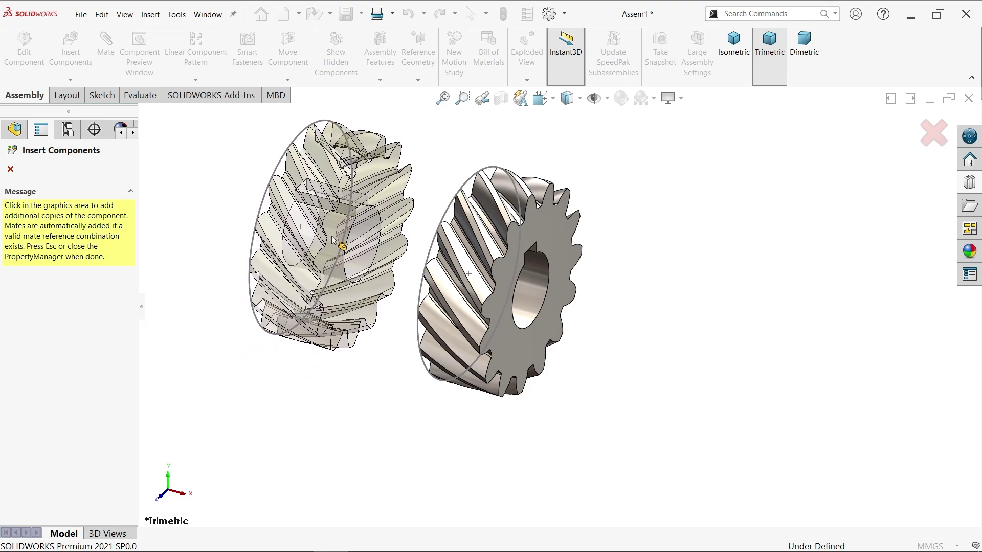
Place a second helical gear copy beside the first and close Insert Components.
left_click(332, 228)
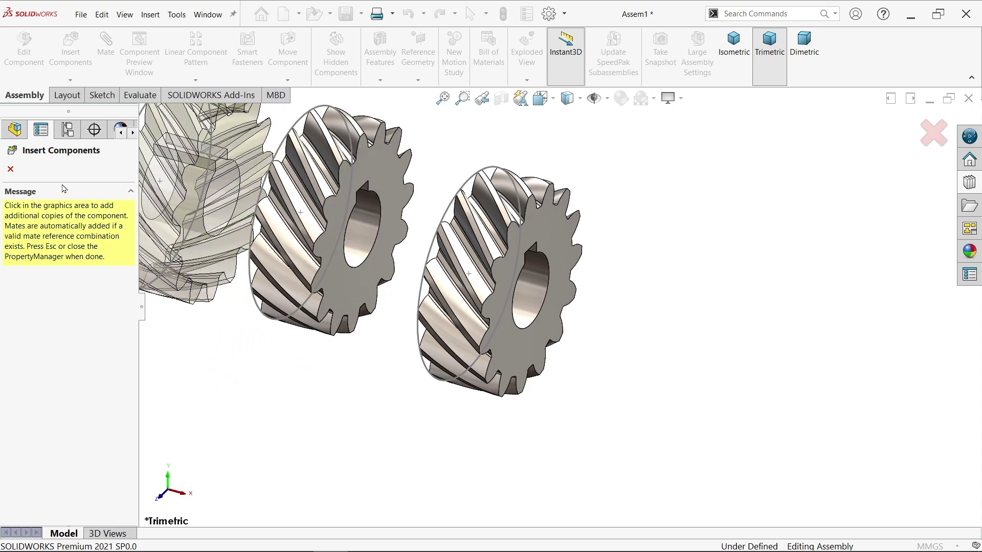
left_click(11, 169)
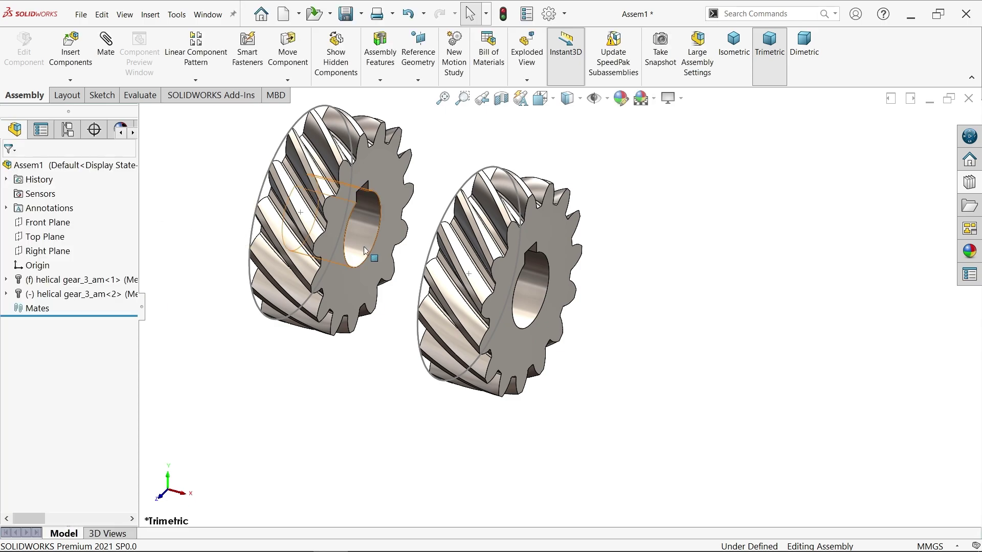
scroll(429, 269, "up", 2)
scroll(476, 277, "down", 2)
scroll(487, 279, "down", 2)
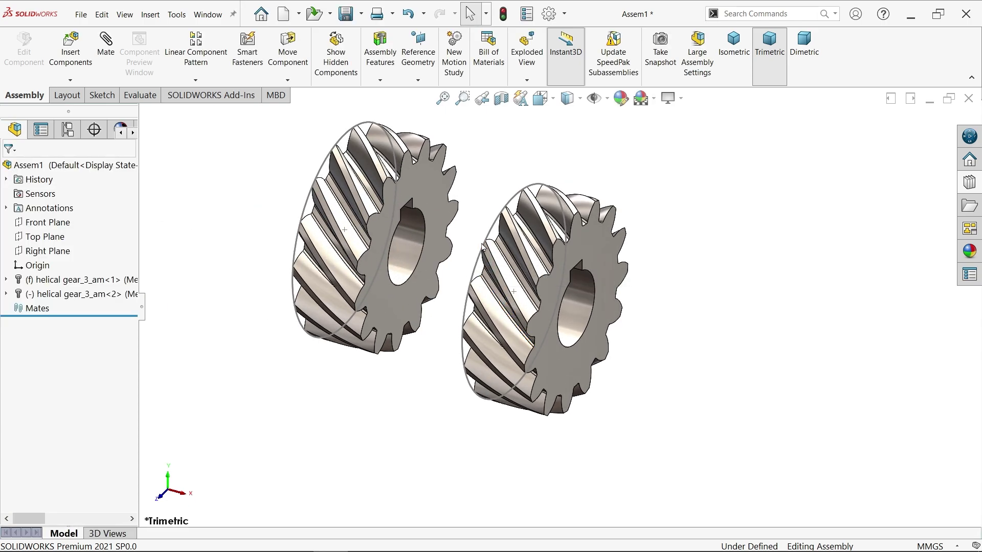
Float the first gear and drag both gears into new positions.
right_click(581, 245)
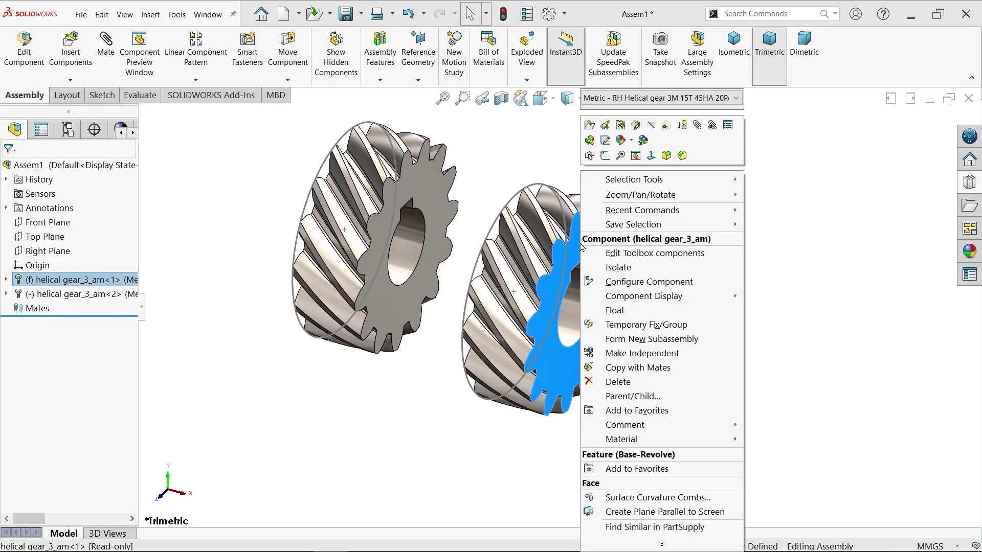
left_click(618, 310)
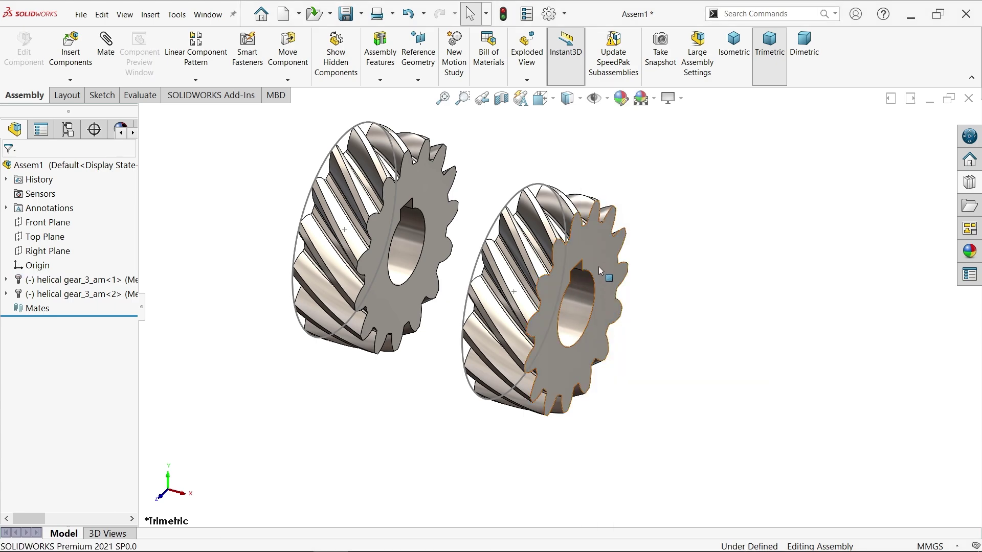
left_click_drag(599, 266, 626, 280)
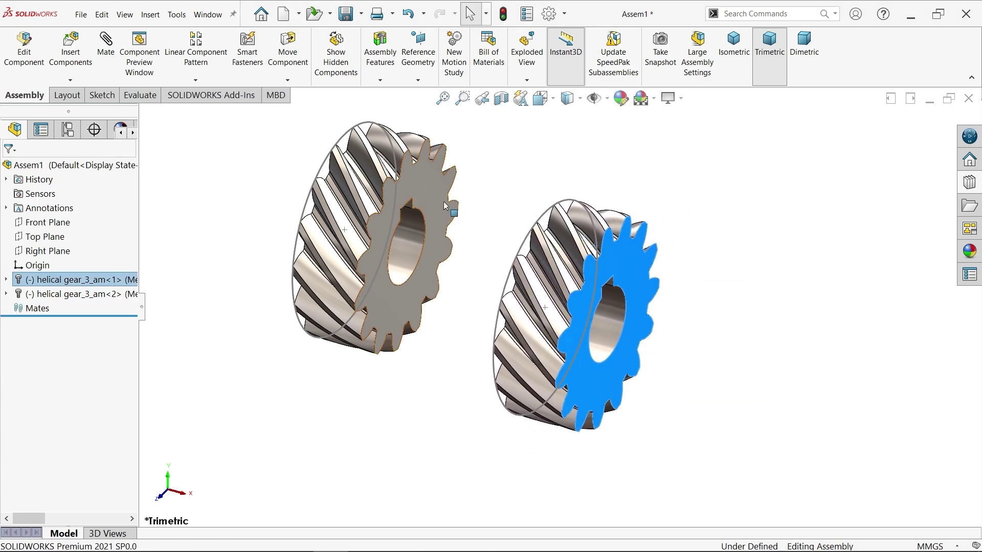
left_click_drag(445, 205, 449, 225)
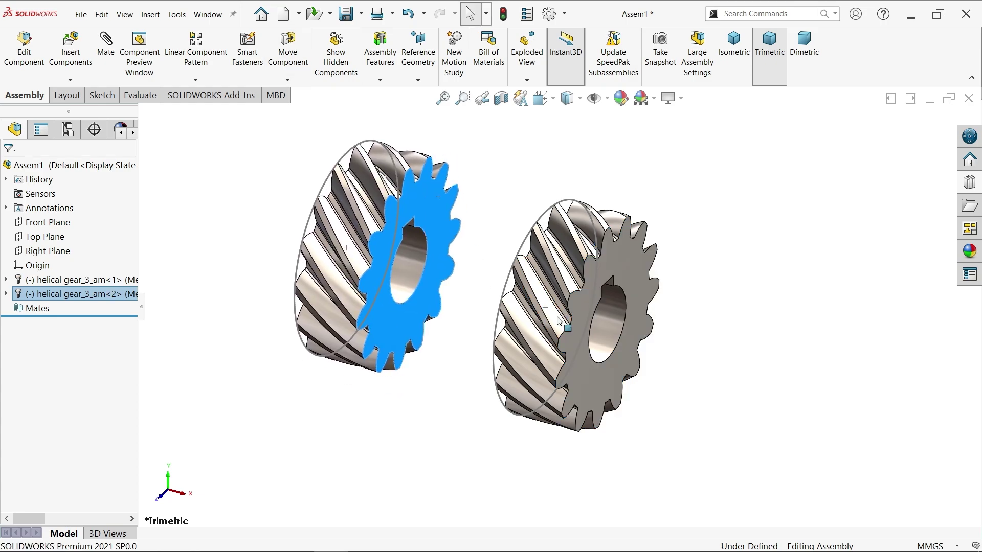
left_click(82, 280)
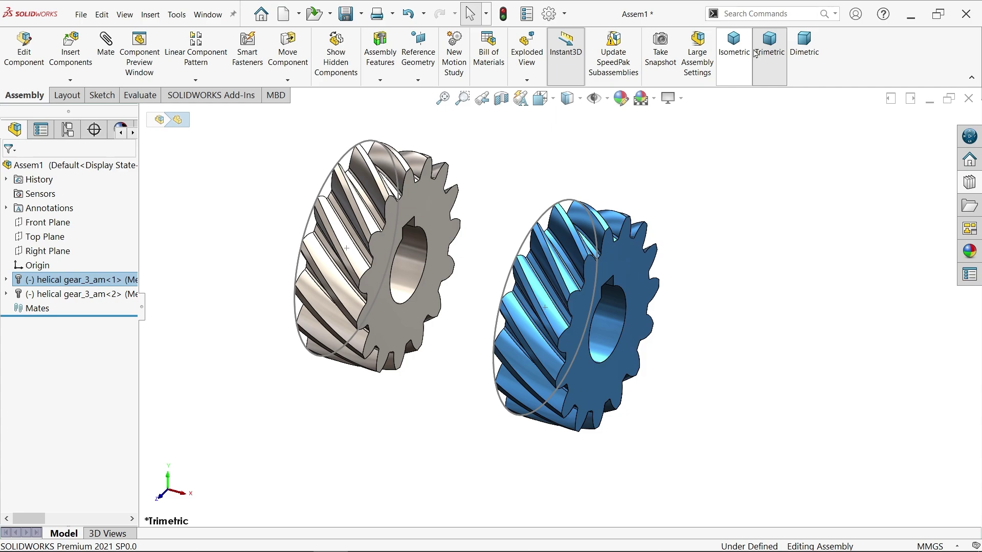
Switch to the isometric view and show temporary axes through the gear bores.
left_click(734, 45)
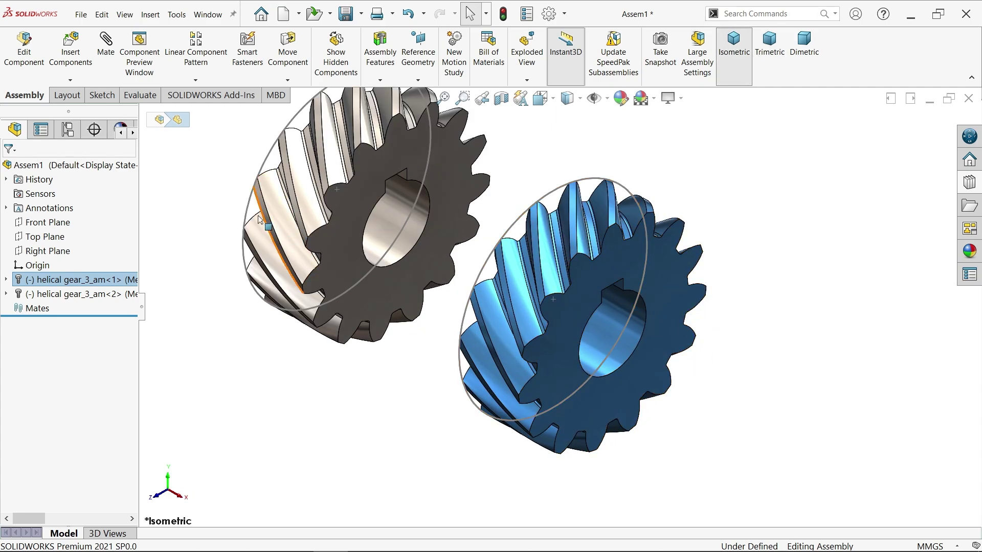
left_click(211, 192)
left_click(610, 100)
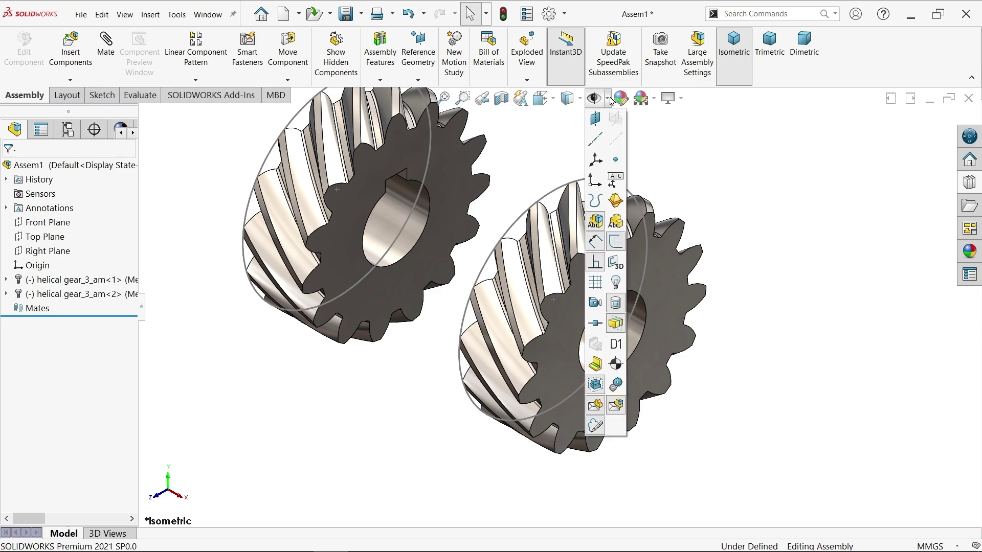
left_click(610, 99)
left_click(617, 141)
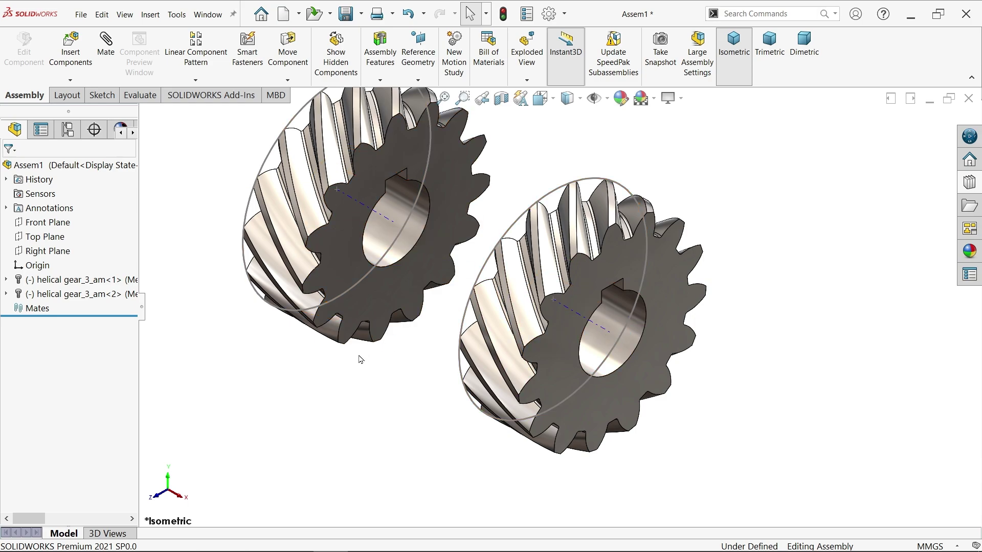
Add an 11 mm distance mate between the Right Plane and the right gear's front face.
left_click(106, 49)
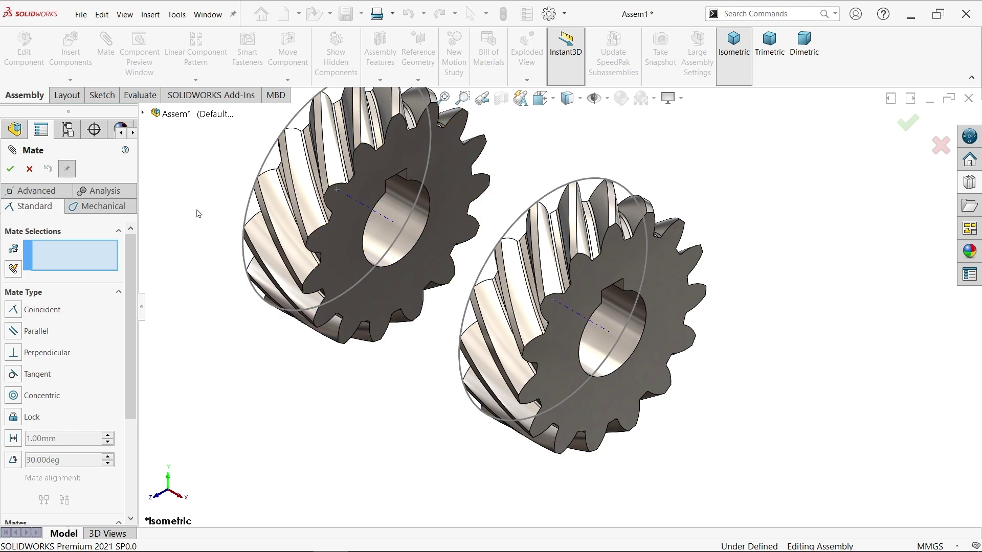
left_click(142, 114)
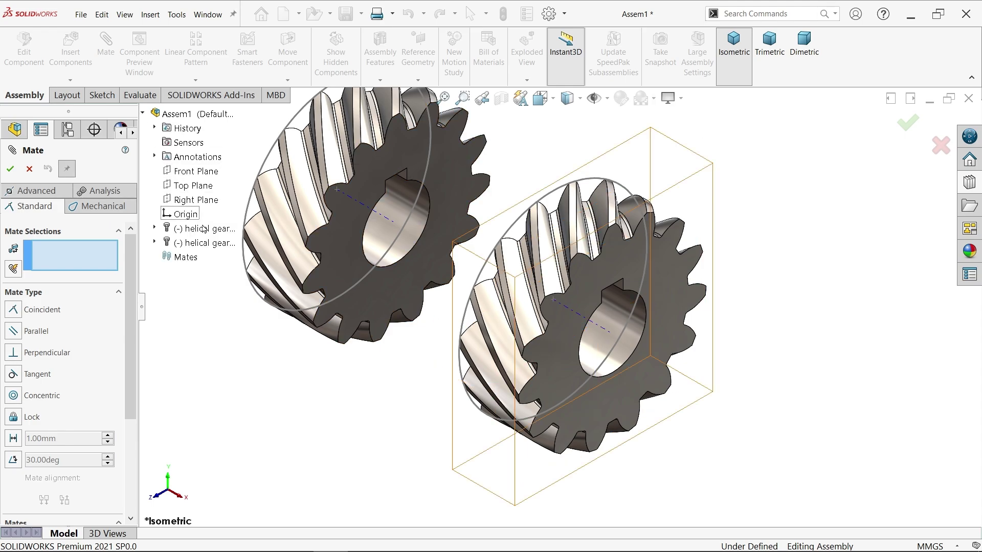
left_click(186, 202)
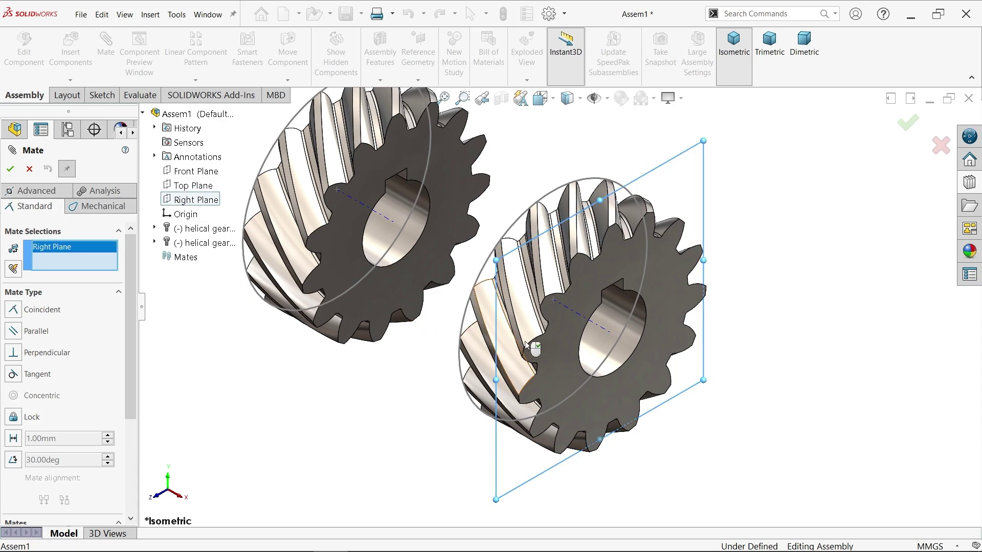
left_click(552, 343)
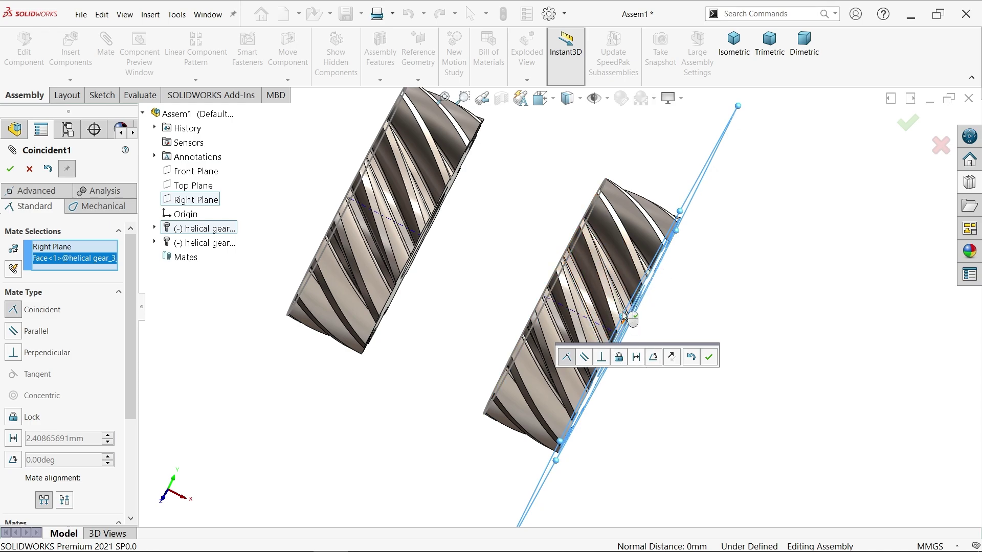
left_click(636, 359)
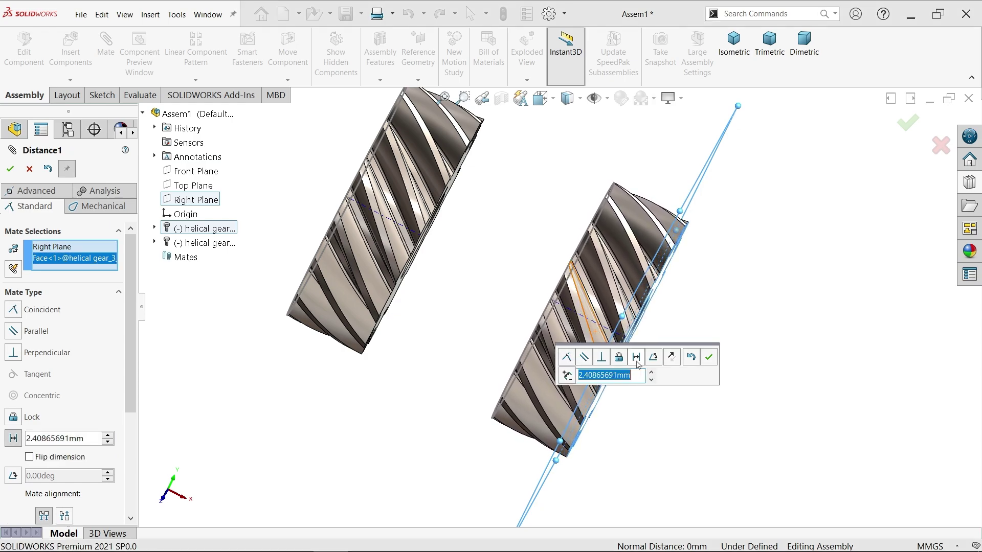
type("11")
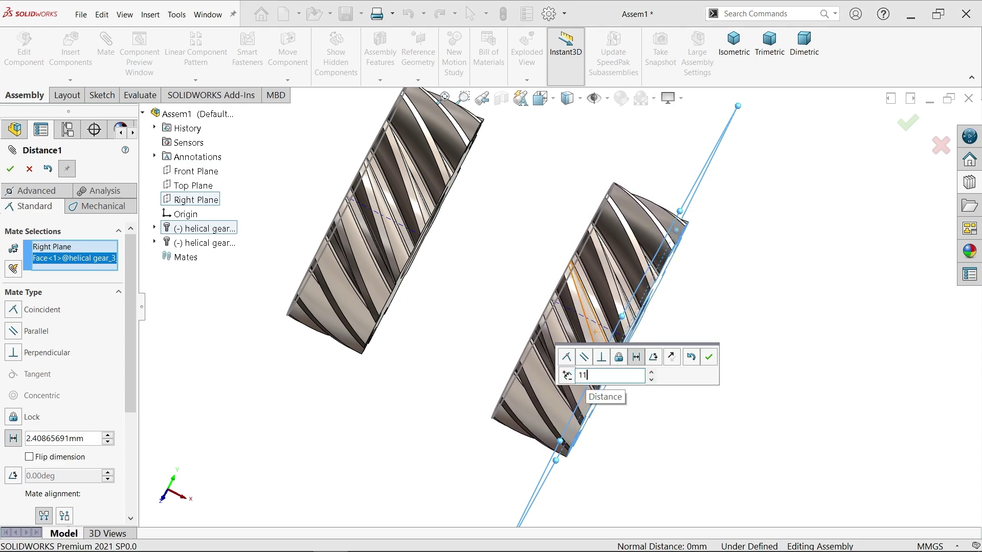
key("Return")
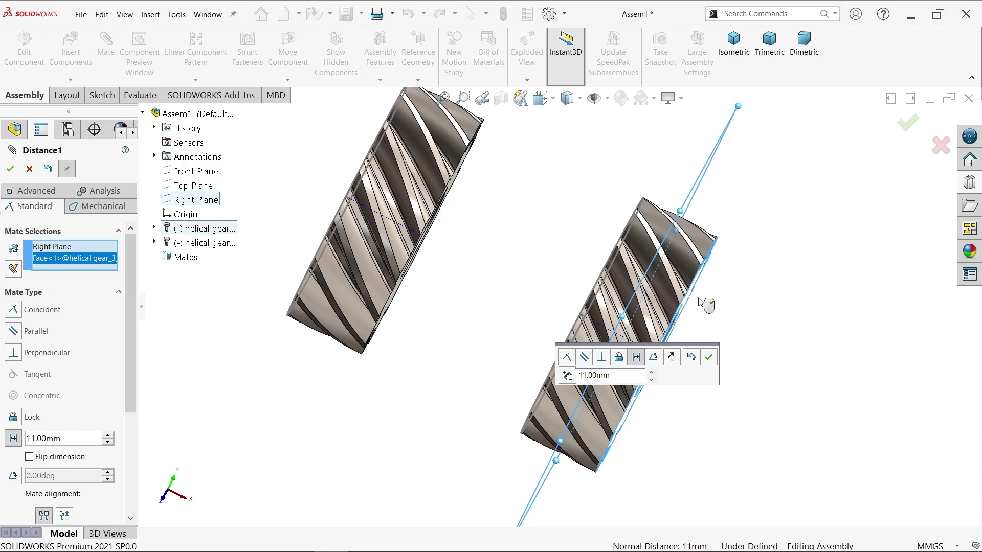
scroll(704, 291, "up", 3)
scroll(675, 296, "up", 2)
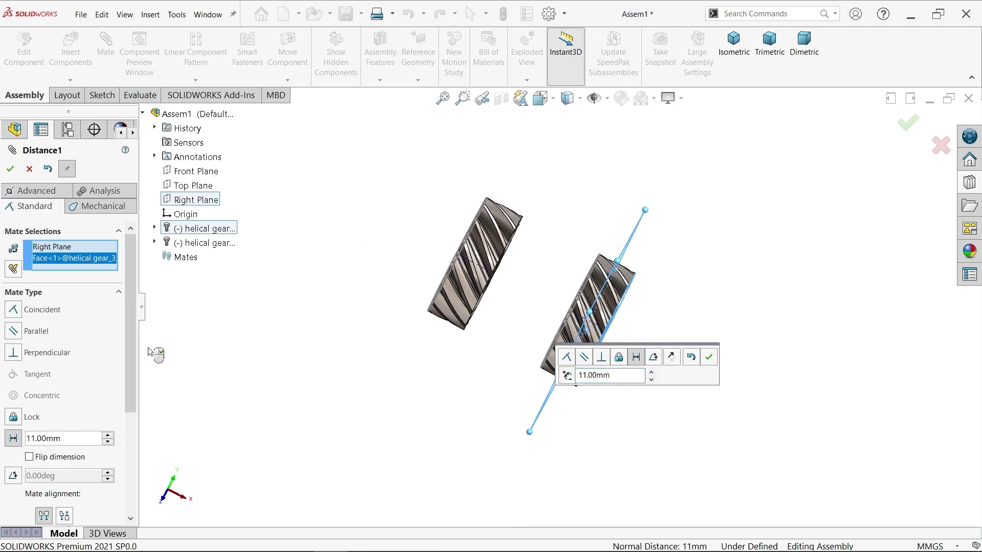
scroll(137, 382, "down", 2)
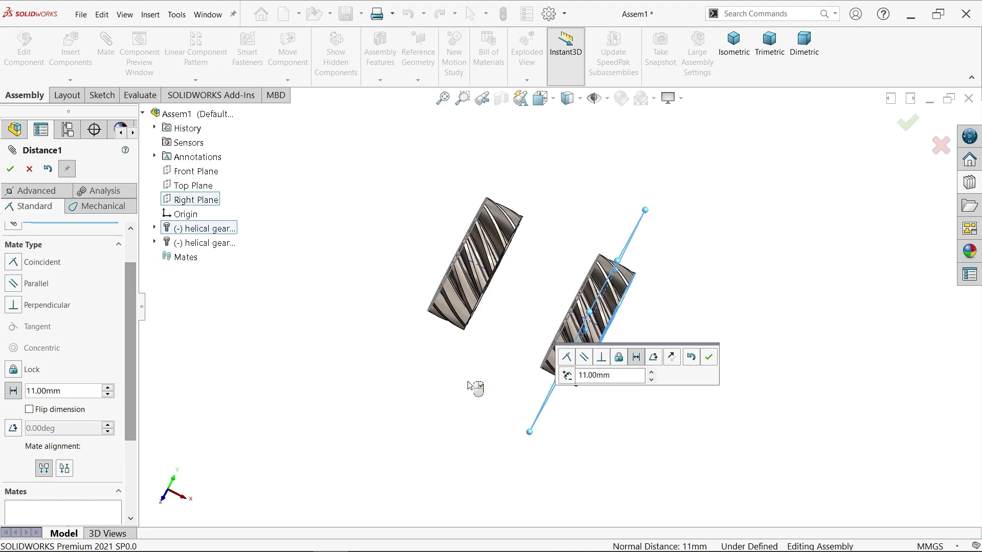
scroll(629, 328, "down", 1)
scroll(629, 328, "down", 2)
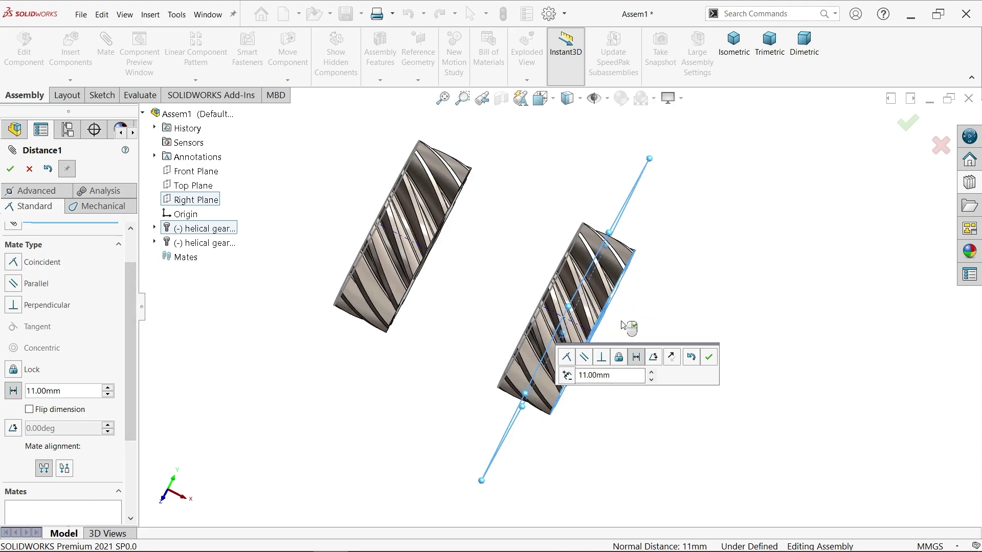
scroll(628, 328, "down", 1)
scroll(629, 304, "down", 1)
scroll(626, 298, "down", 1)
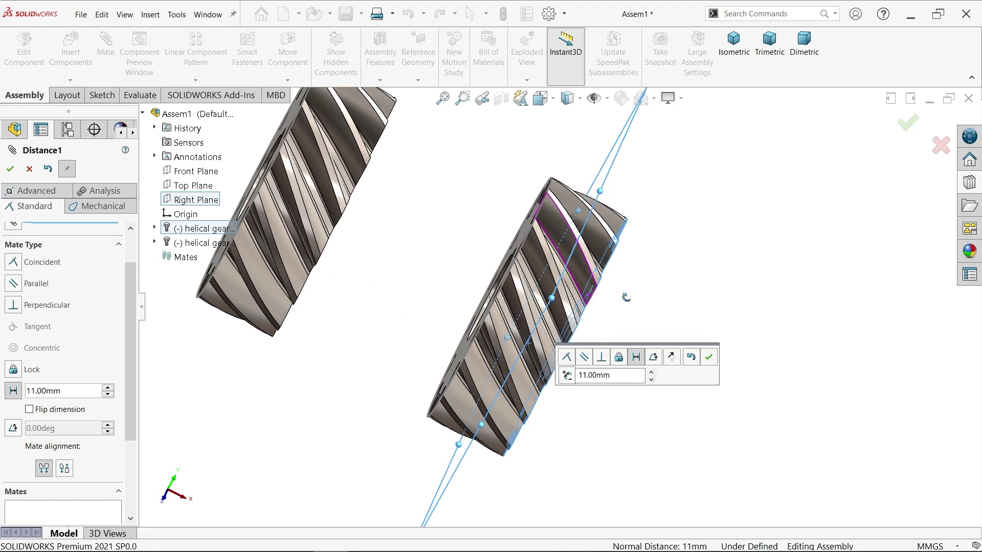
left_click(707, 360)
scroll(668, 330, "up", 3)
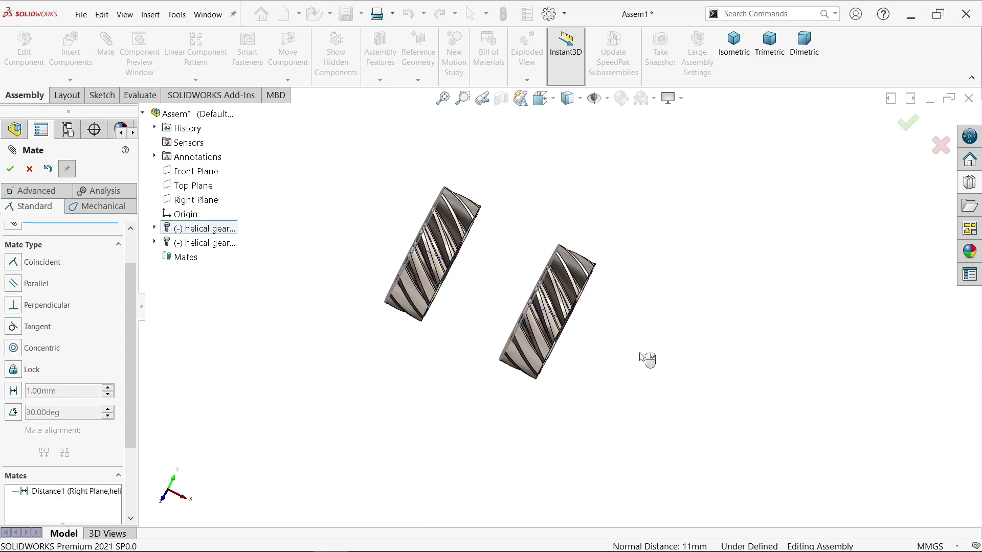
Make the right gear's bore axis coincident with the Front Plane.
middle_click_drag(646, 360, 491, 322)
scroll(460, 307, "down", 1)
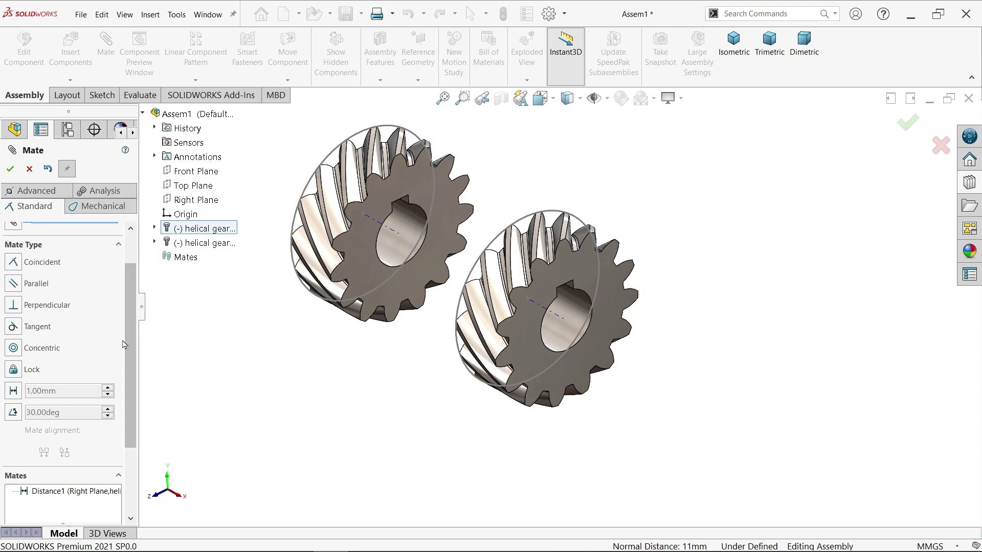
left_click(558, 320)
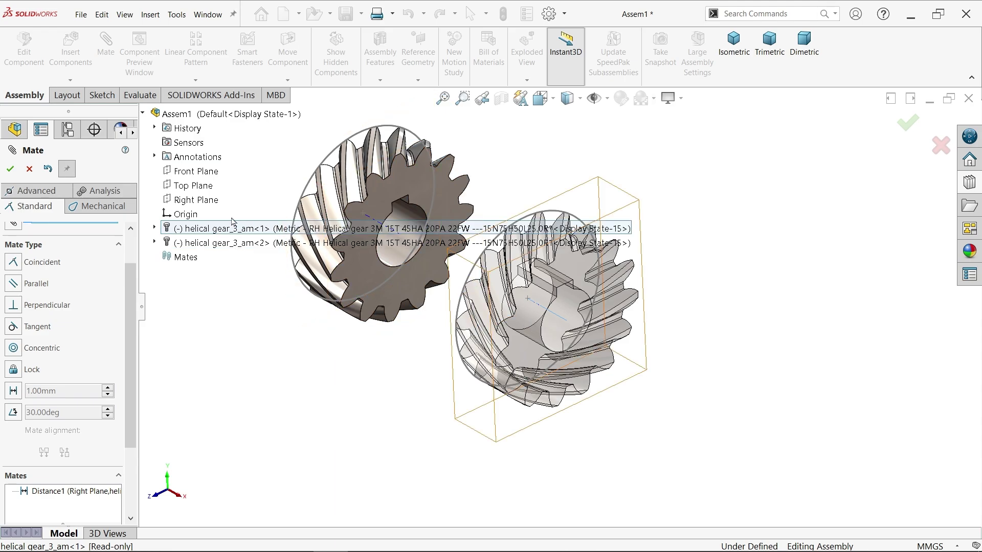
left_click(199, 174)
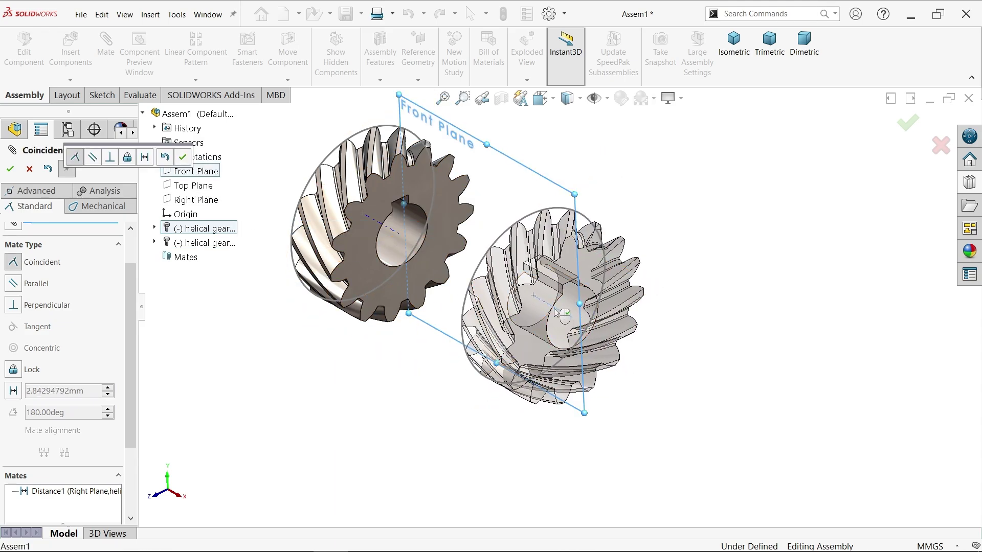
left_click(184, 158)
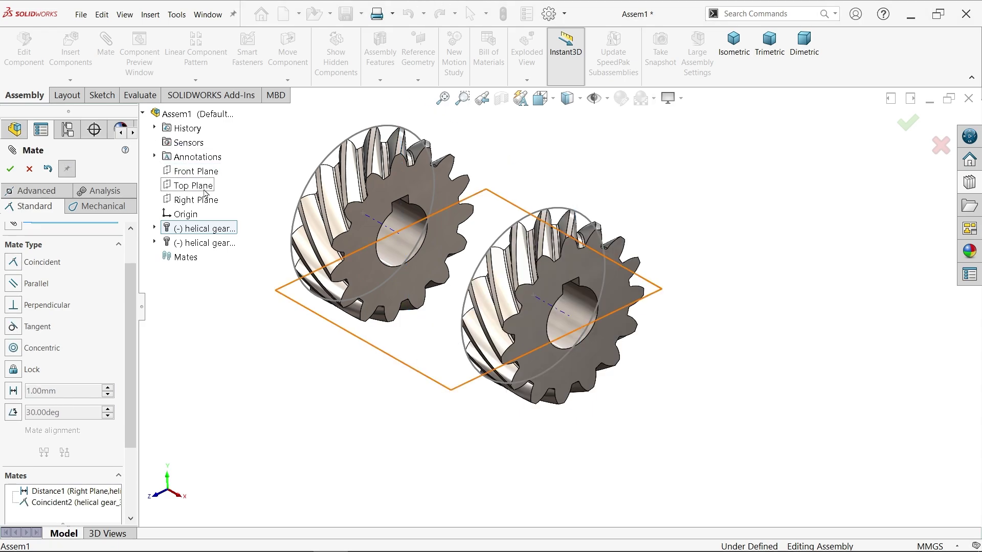
Make the bore axis coincident with the Top Plane, pin the Mate manager, and spin the gear.
left_click(572, 321)
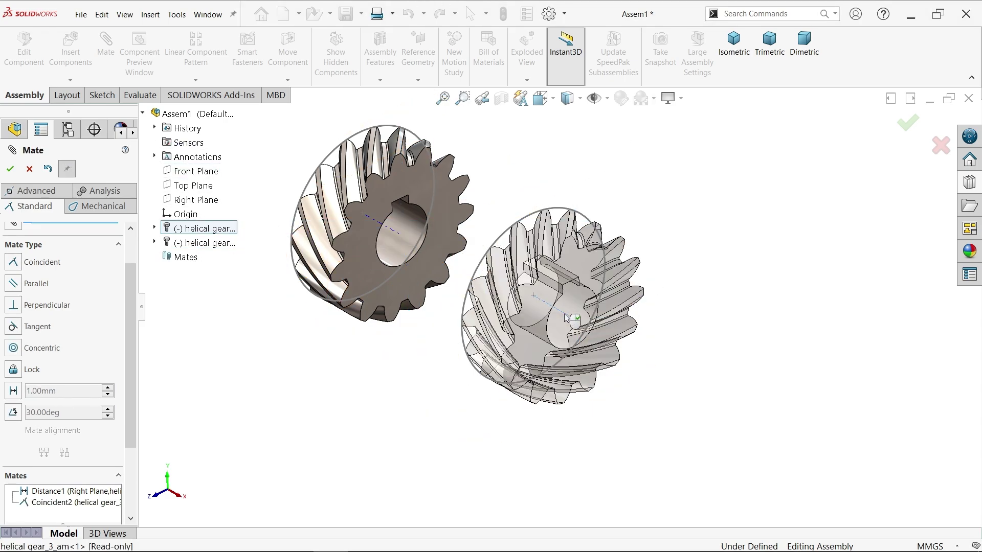
left_click(205, 192)
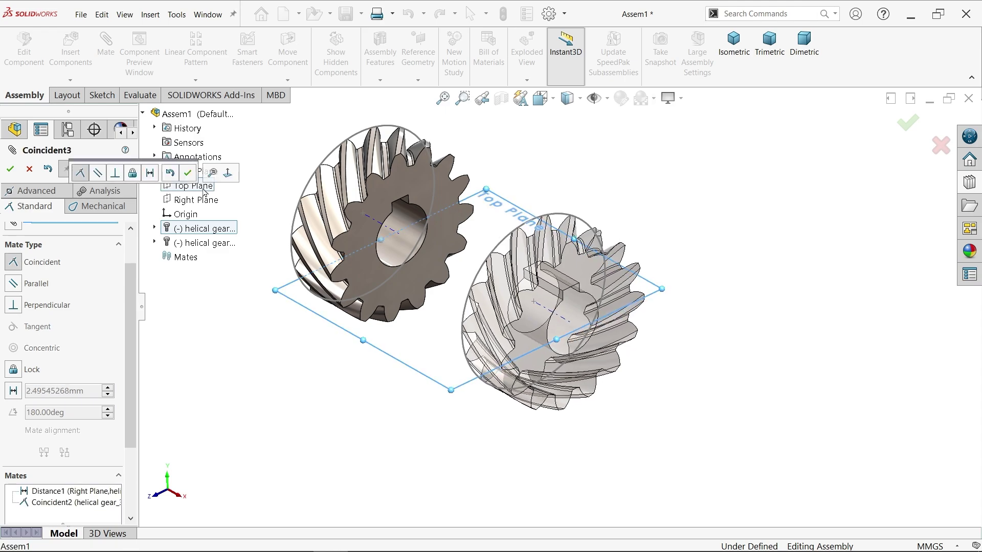
left_click(187, 172)
left_click(67, 168)
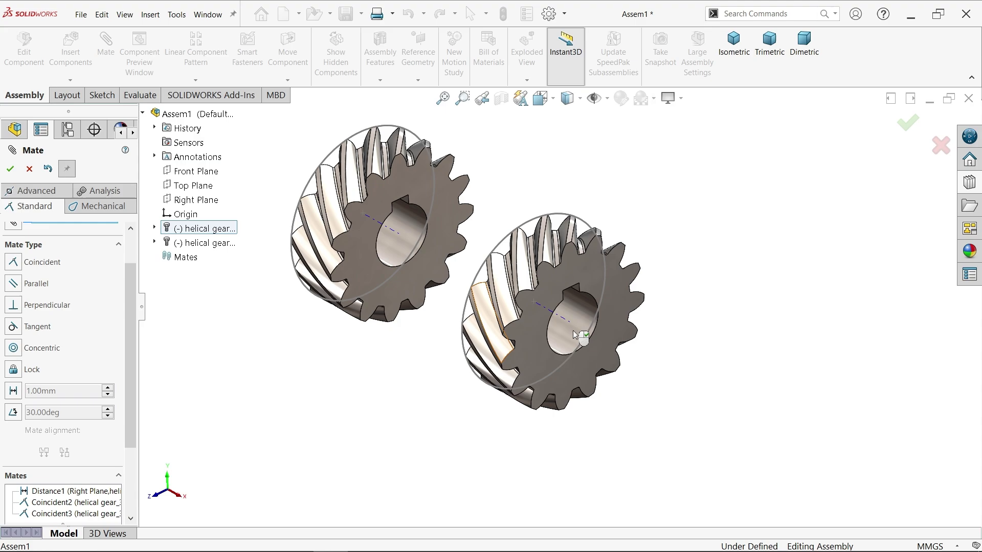
scroll(477, 285, "up", 2)
scroll(478, 286, "down", 2)
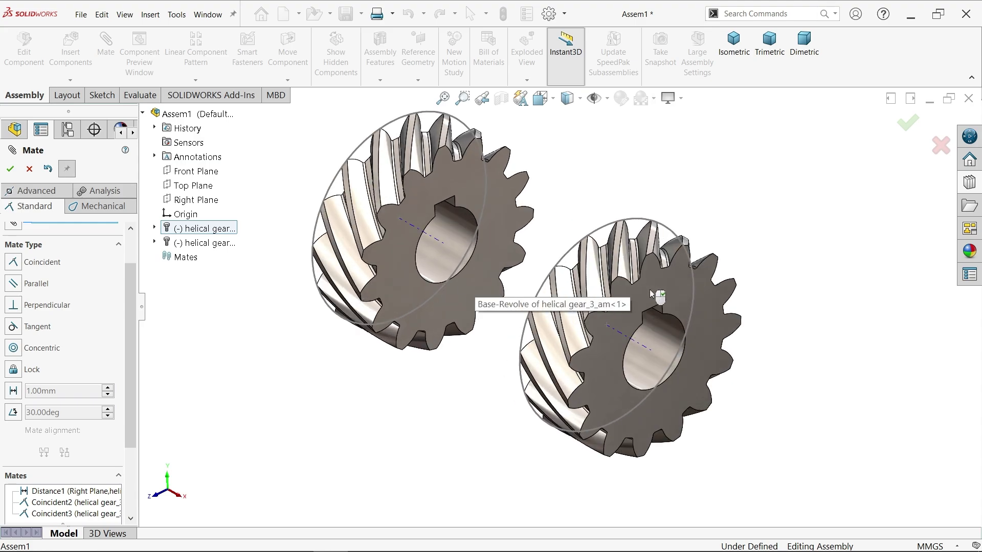
mouse_move(653, 294)
left_mouse_down()
mouse_move(702, 398)
mouse_move(622, 308)
left_mouse_up()
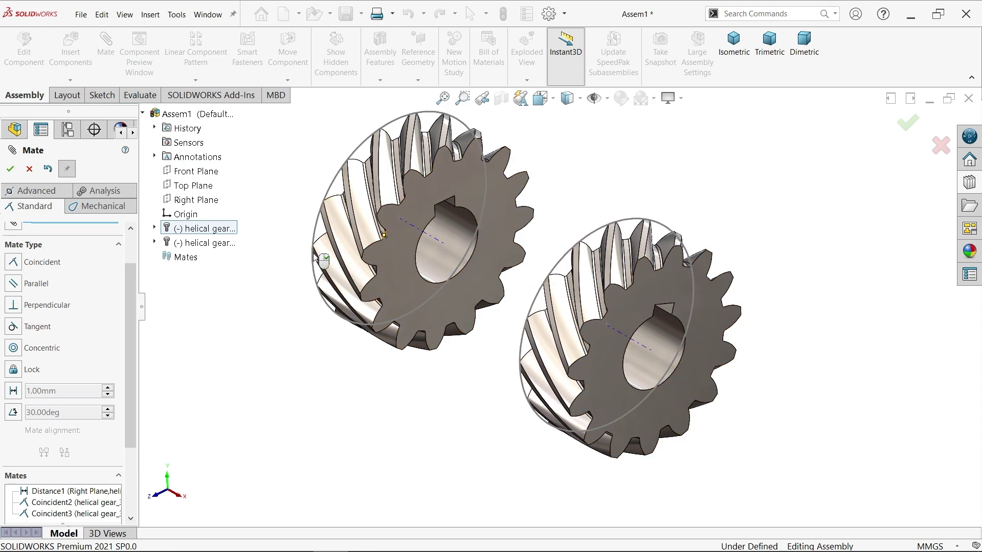
left_click_drag(130, 329, 128, 289)
Mate the left gear's front face 11 mm from the Front Plane with the dimension flipped.
key("ctrl+z")
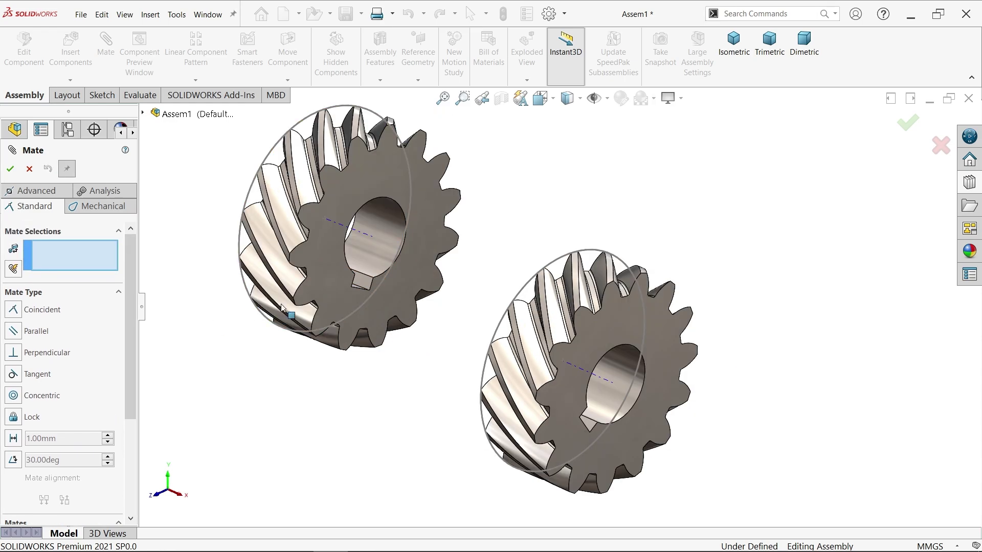
left_click(322, 279)
left_click(145, 113)
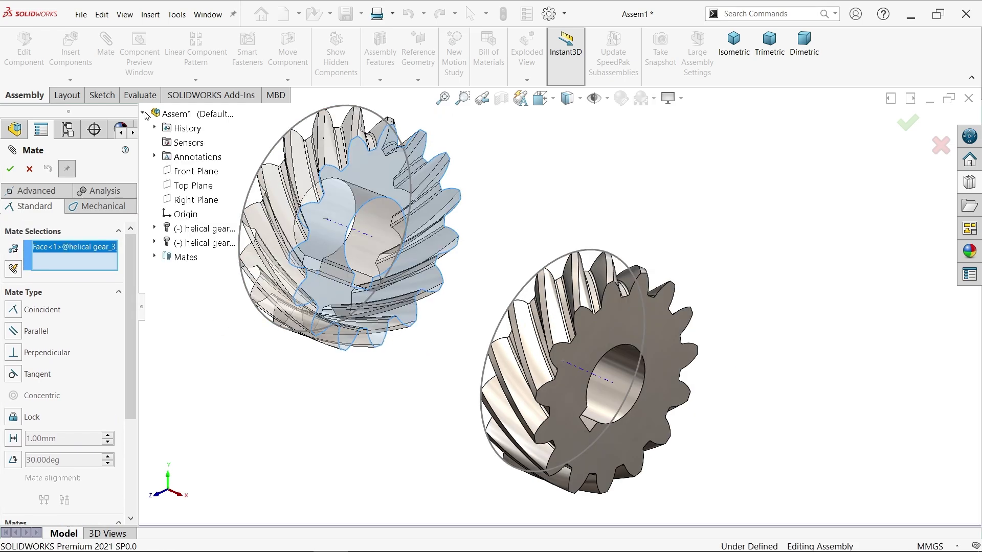
left_click(186, 177)
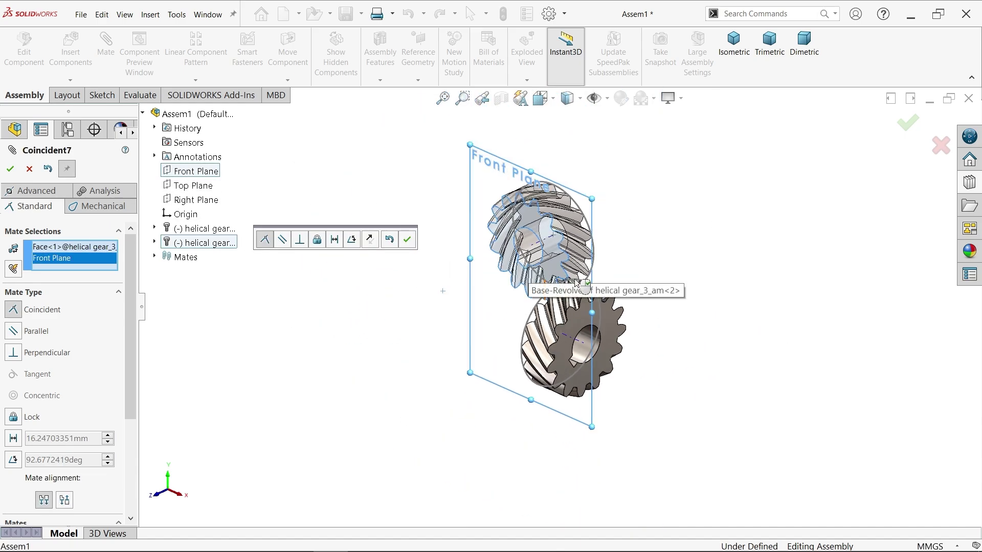
middle_click_drag(577, 283, 594, 228)
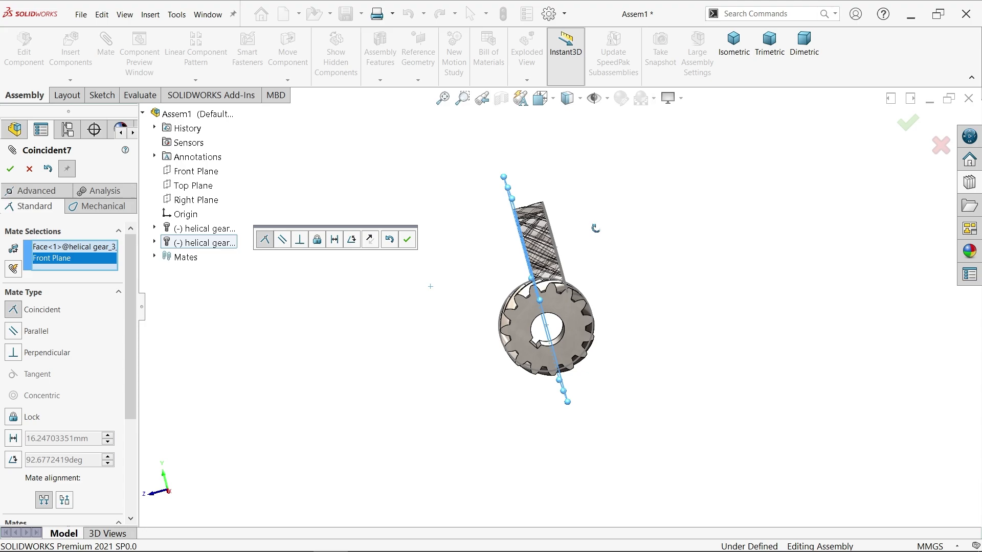
scroll(575, 261, "down", 5)
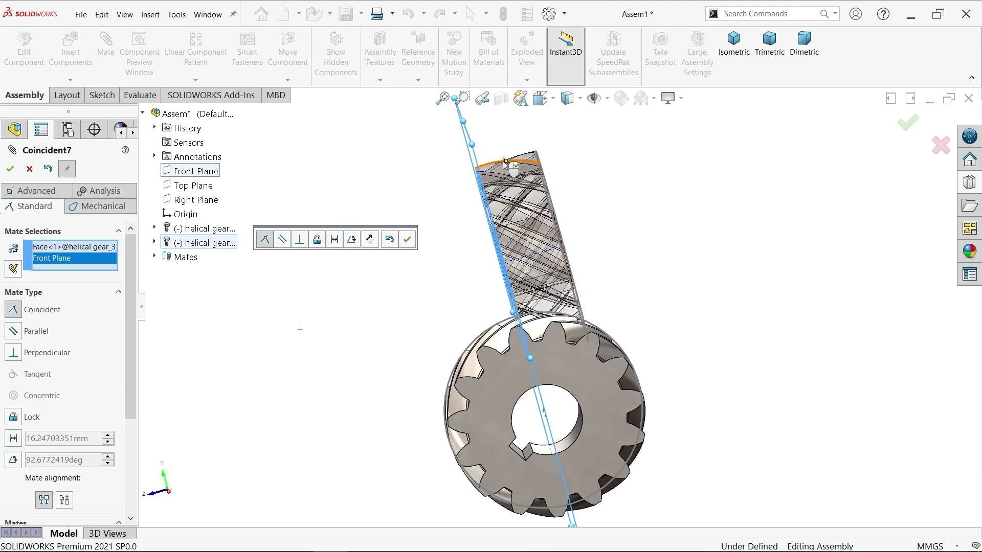
left_click(335, 242)
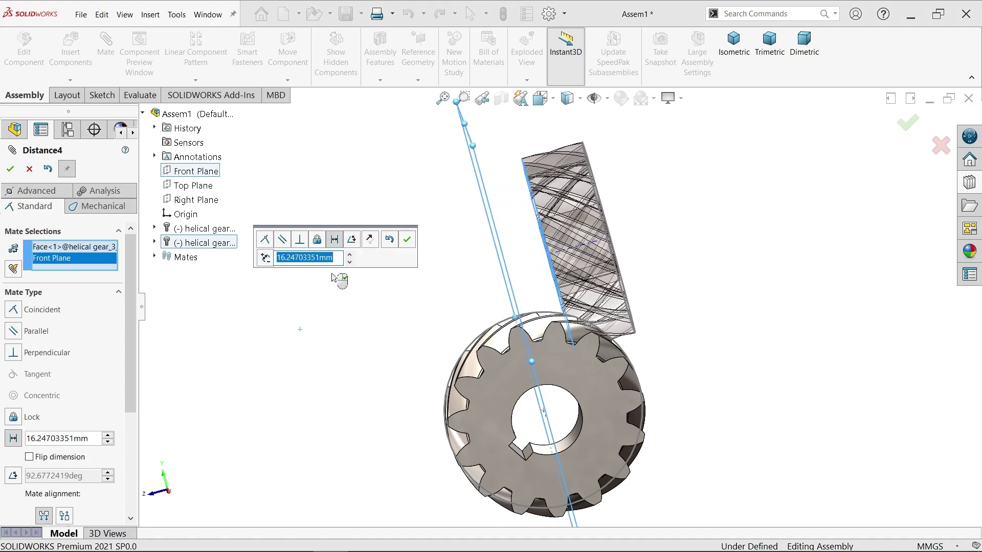
type("11")
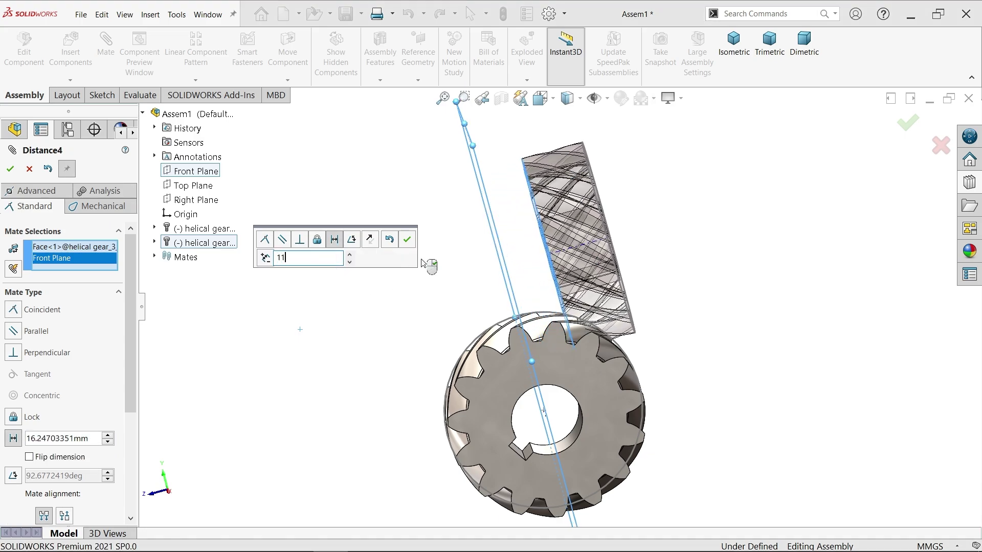
key("Return")
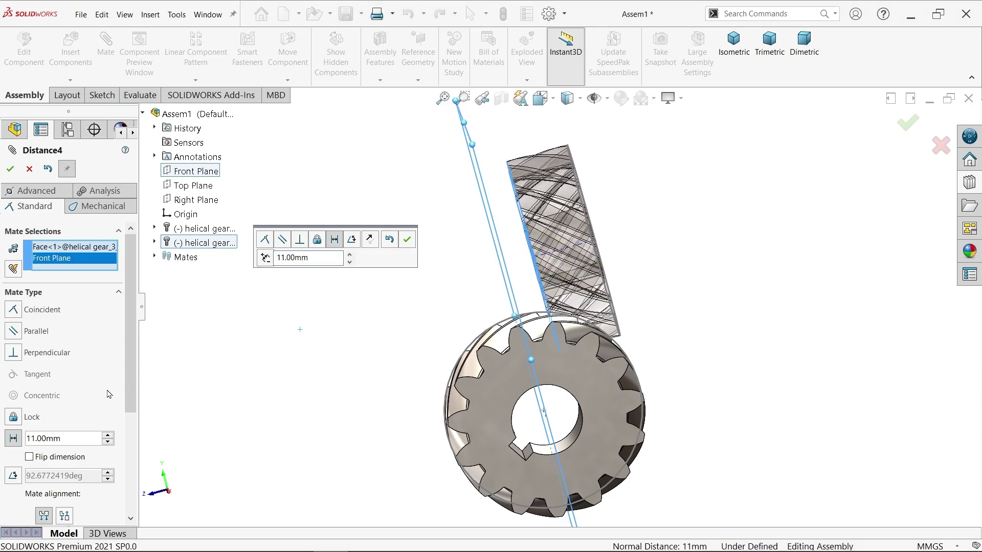
scroll(108, 395, "down", 3)
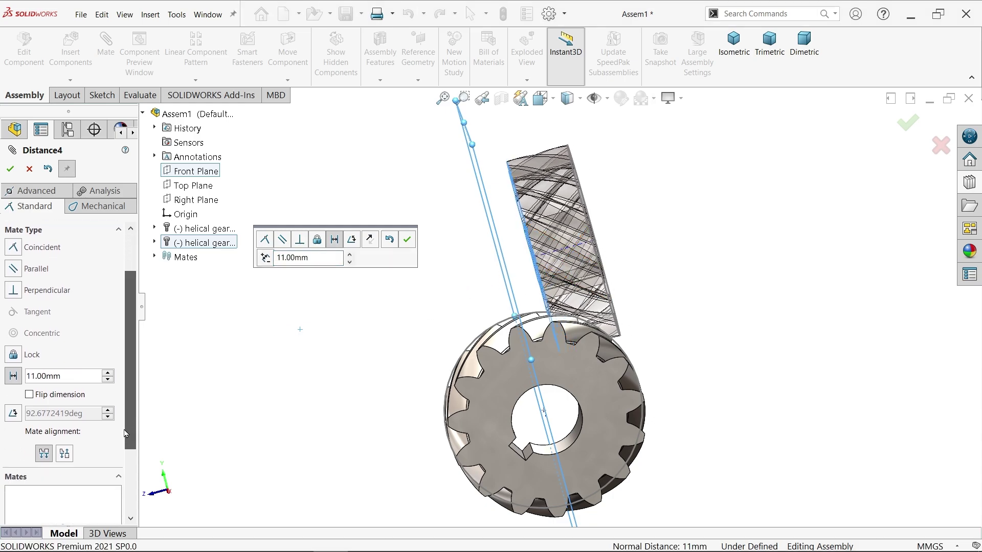
left_click(31, 395)
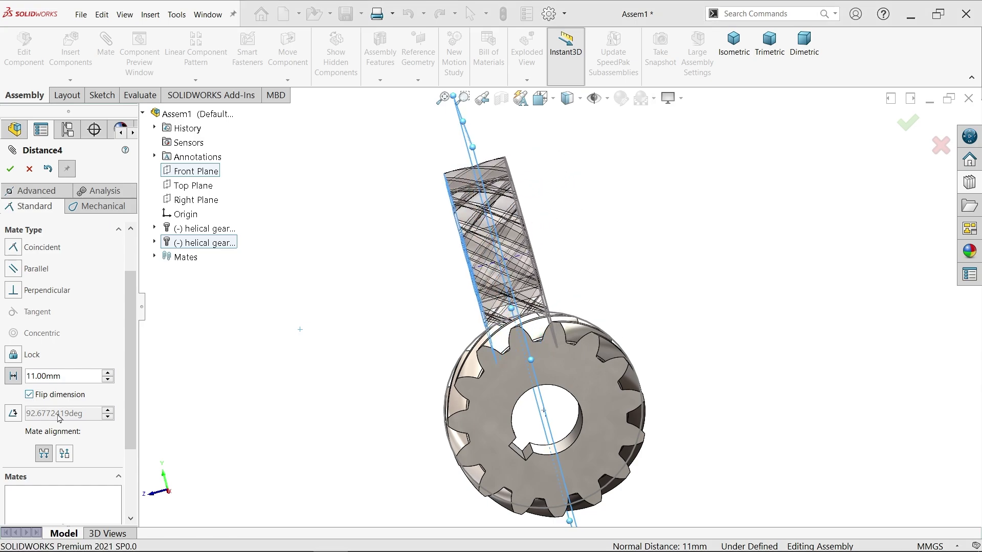
left_click(10, 169)
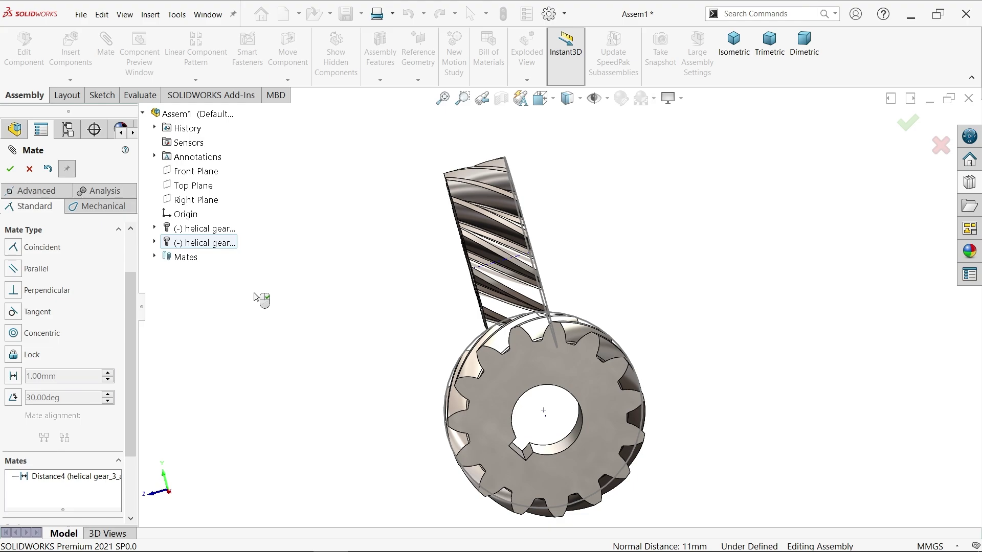
Add a 63.64 distance mate between the Top Plane and the upper gear's axis.
mouse_move(255, 293)
middle_mouse_down()
mouse_move(480, 318)
mouse_move(461, 316)
middle_mouse_up()
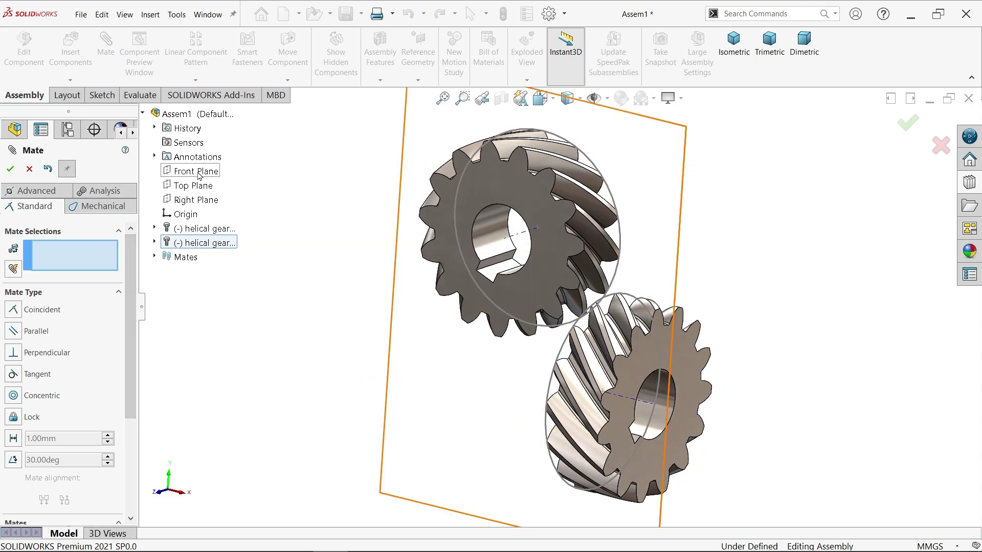
left_click(205, 188)
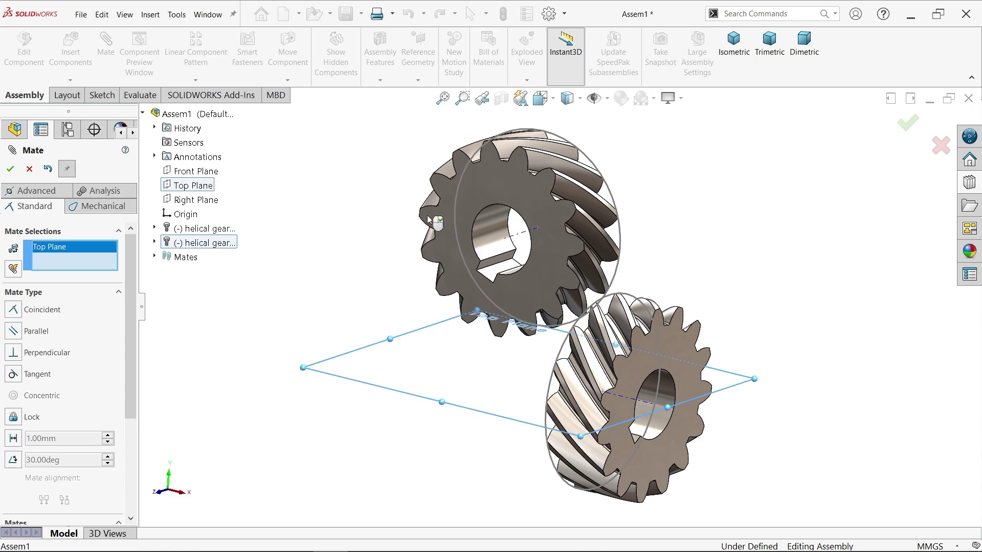
left_click(523, 241)
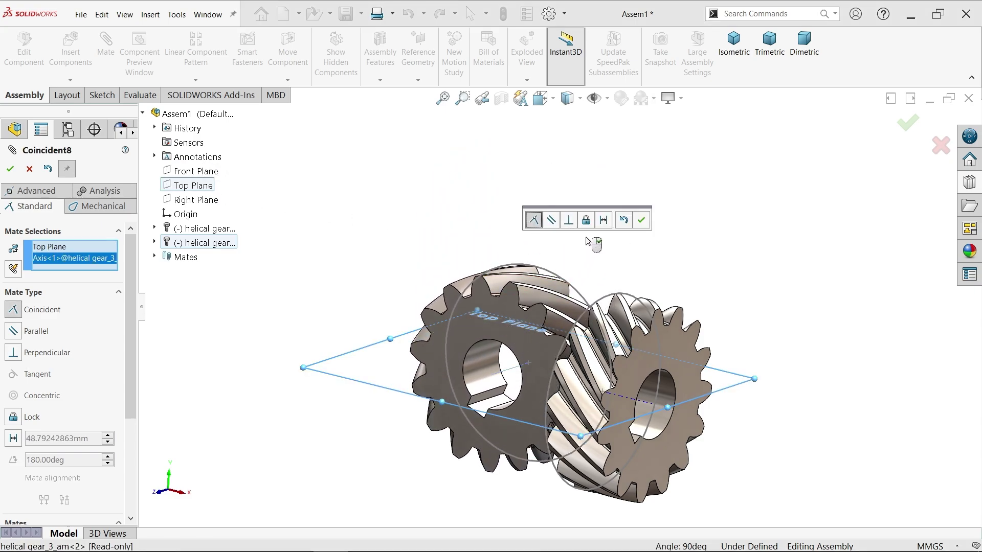
left_click(604, 222)
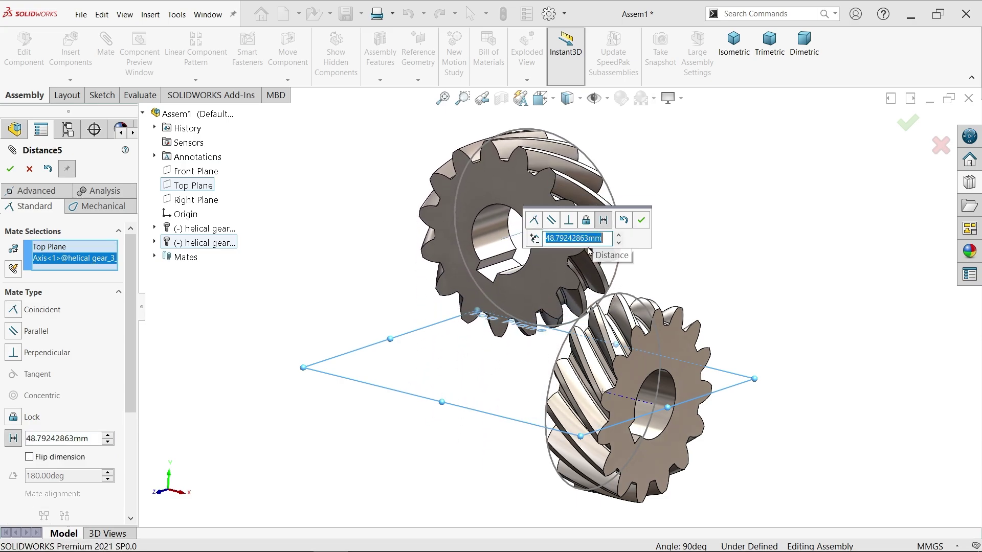
type("63.64")
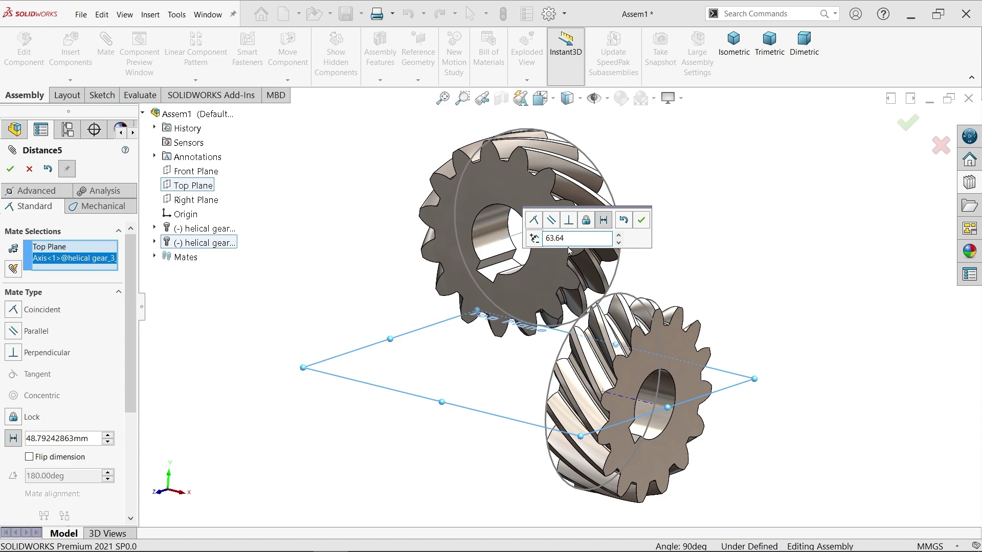
left_click(647, 224)
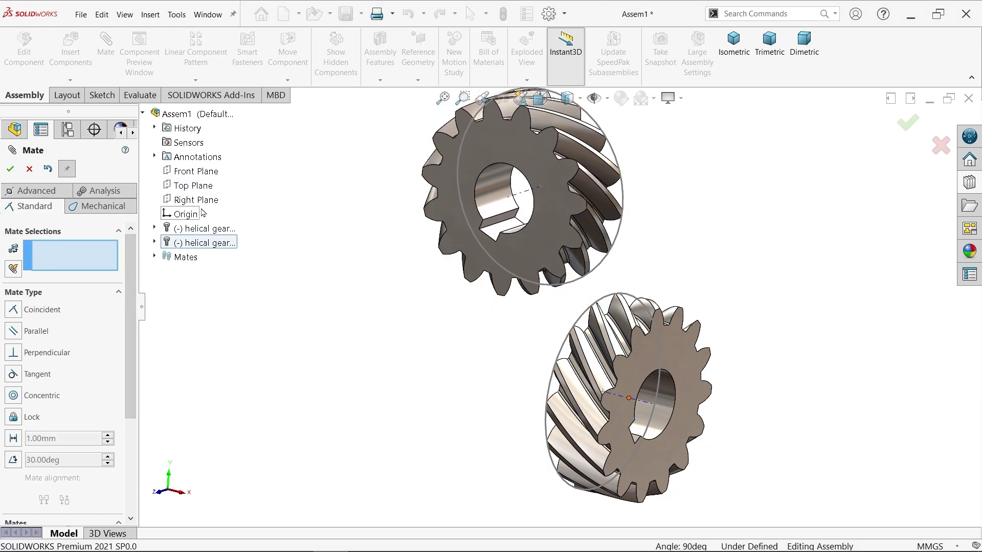
Make the upper gear's axis coincident with the Right Plane.
left_click(524, 202)
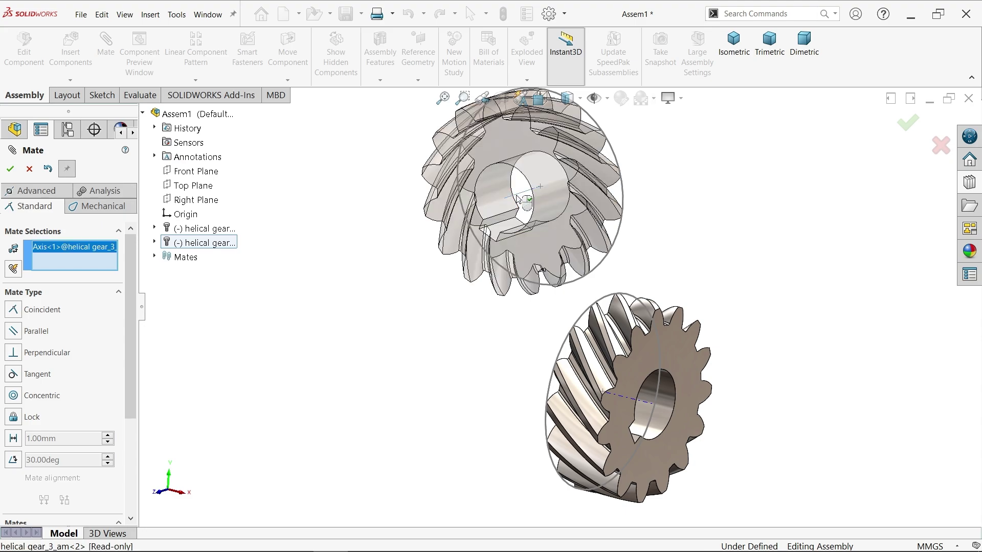
left_click(205, 206)
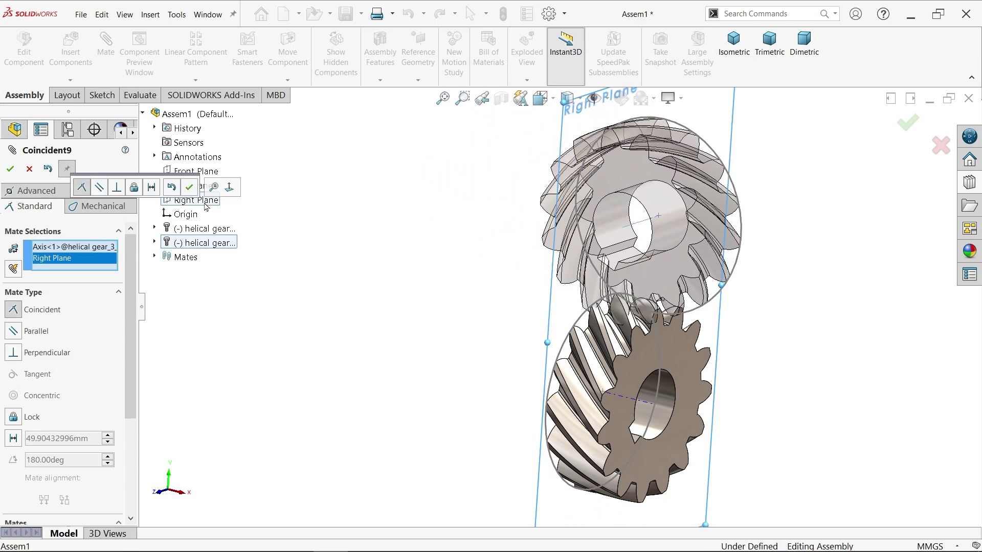
left_click(190, 187)
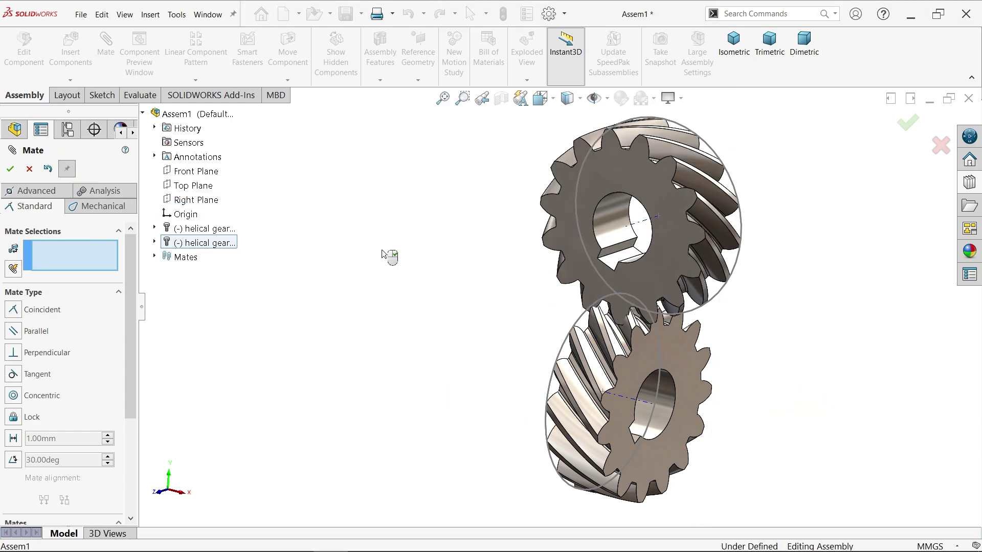
Orbit around the meshing gears, then return to the standard isometric view.
middle_click_drag(614, 324, 568, 361)
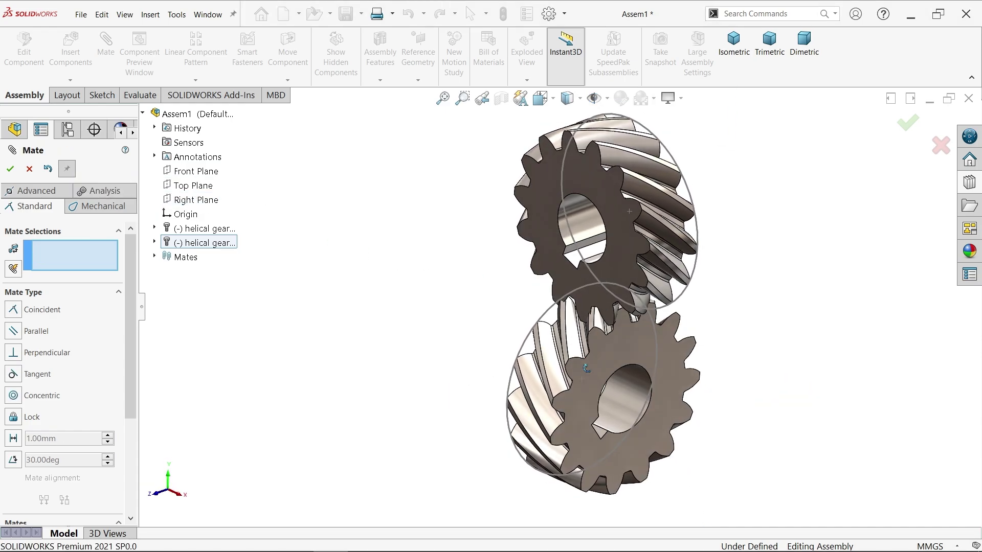
scroll(704, 328, "down", 2)
scroll(599, 345, "down", 2)
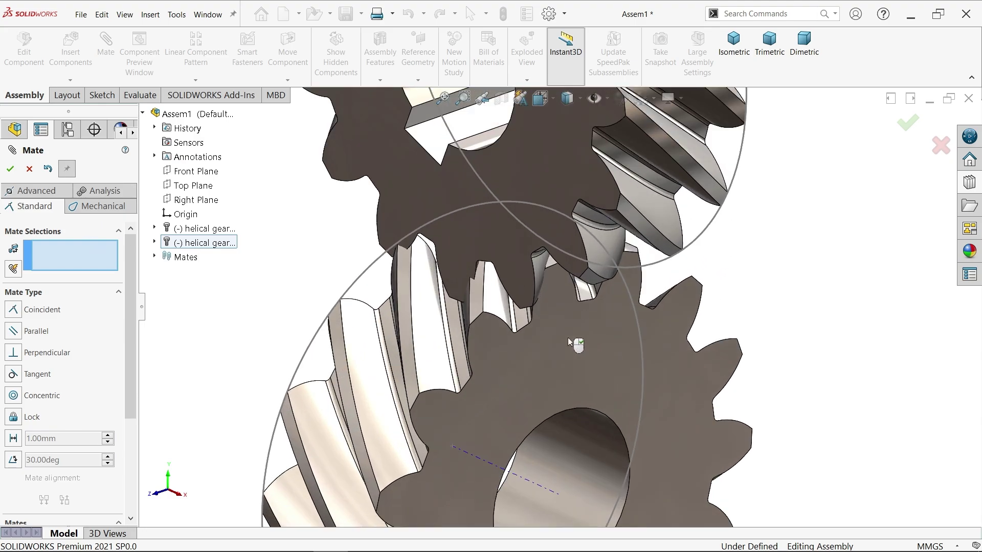
scroll(575, 345, "down", 3)
scroll(554, 290, "down", 2)
scroll(553, 291, "down", 2)
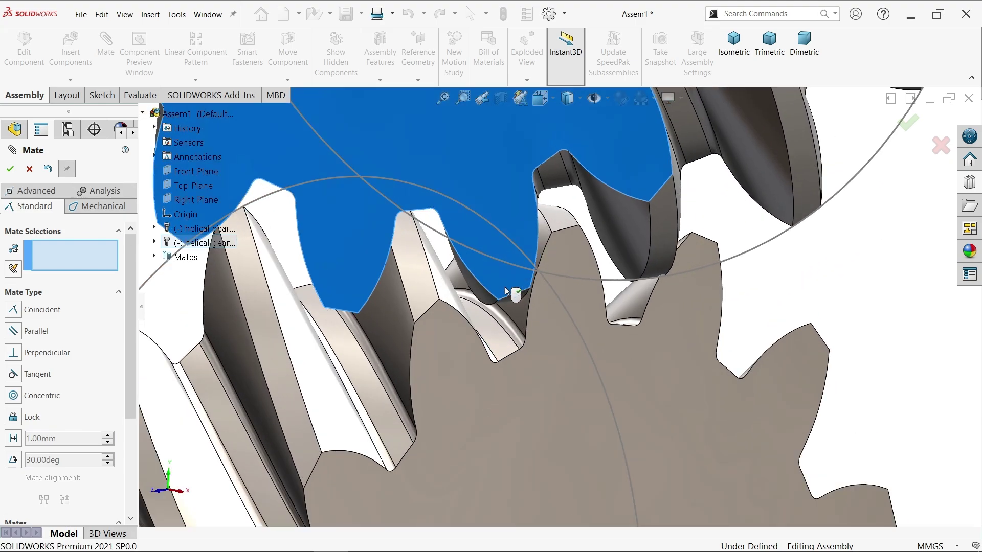
scroll(507, 277, "down", 1)
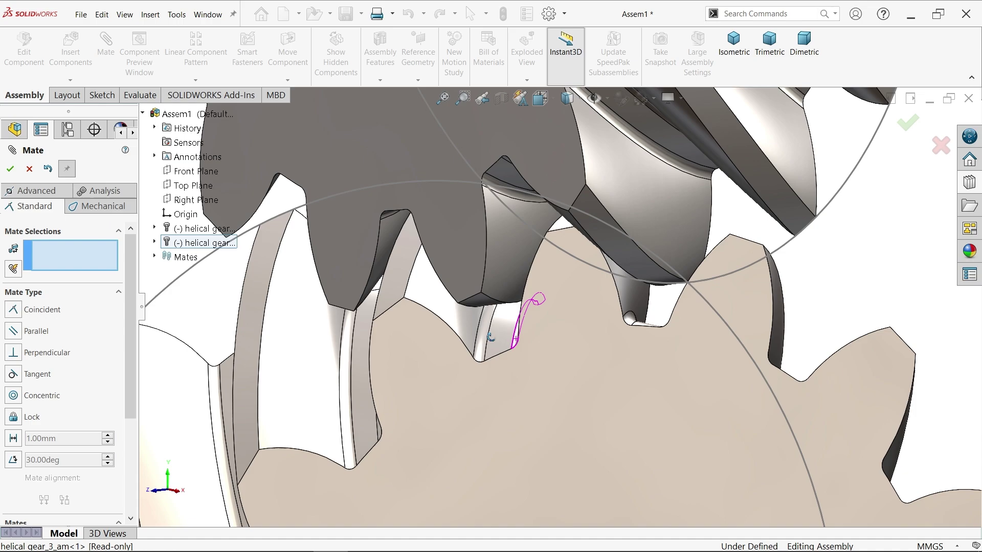
scroll(510, 307, "down", 1)
scroll(506, 331, "down", 1)
scroll(507, 330, "up", 1)
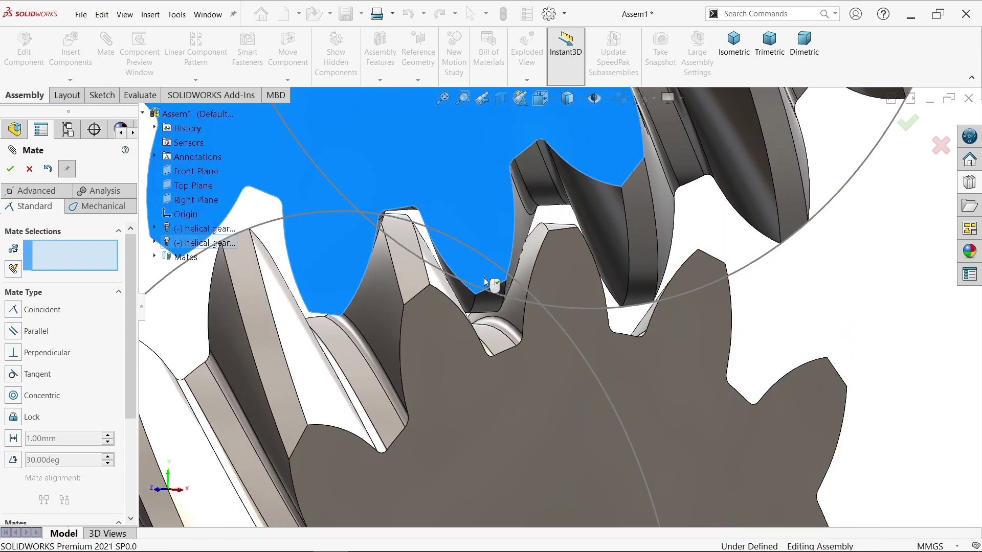
scroll(537, 338, "up", 1)
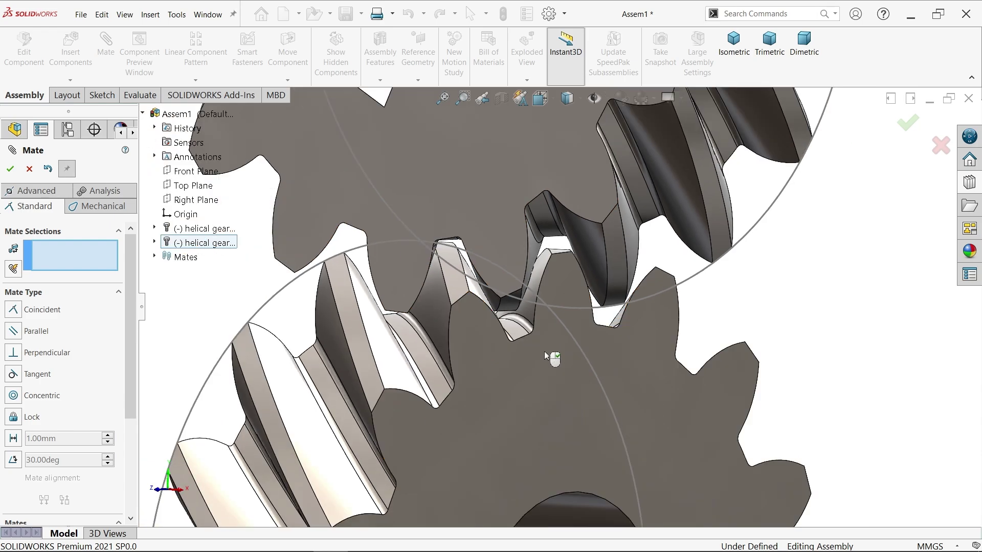
scroll(553, 355, "up", 1)
scroll(553, 355, "up", 1)
left_click(733, 43)
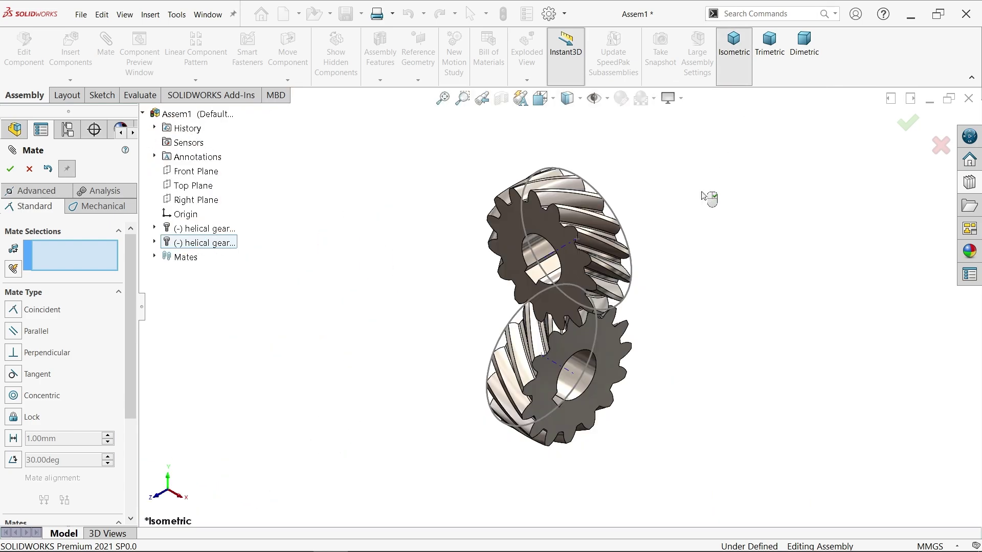
scroll(607, 307, "down", 1)
scroll(589, 311, "down", 1)
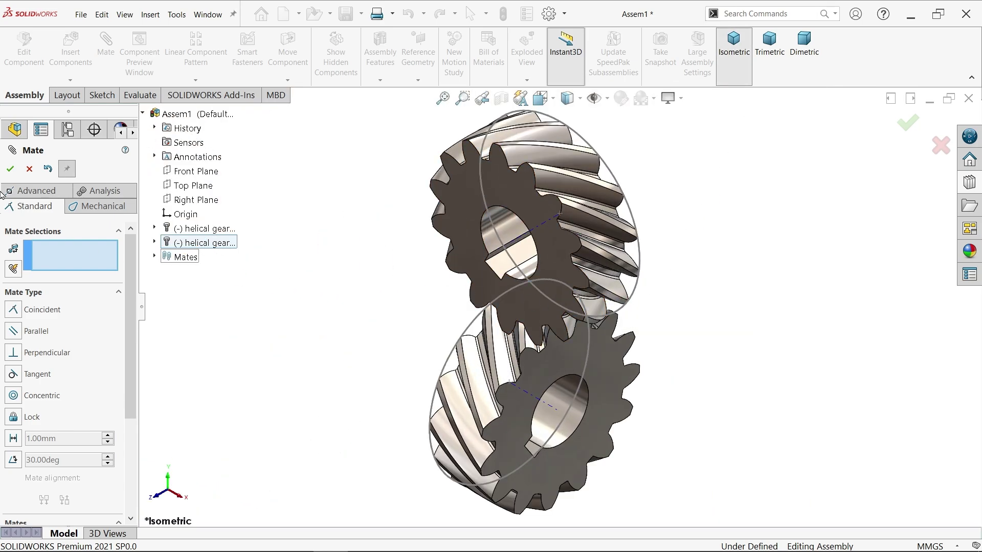
Show the TooCutSkeRH sketch from helical gear_3_am<2>'s ToothCutRH feature and zoom to fit.
left_click(29, 169)
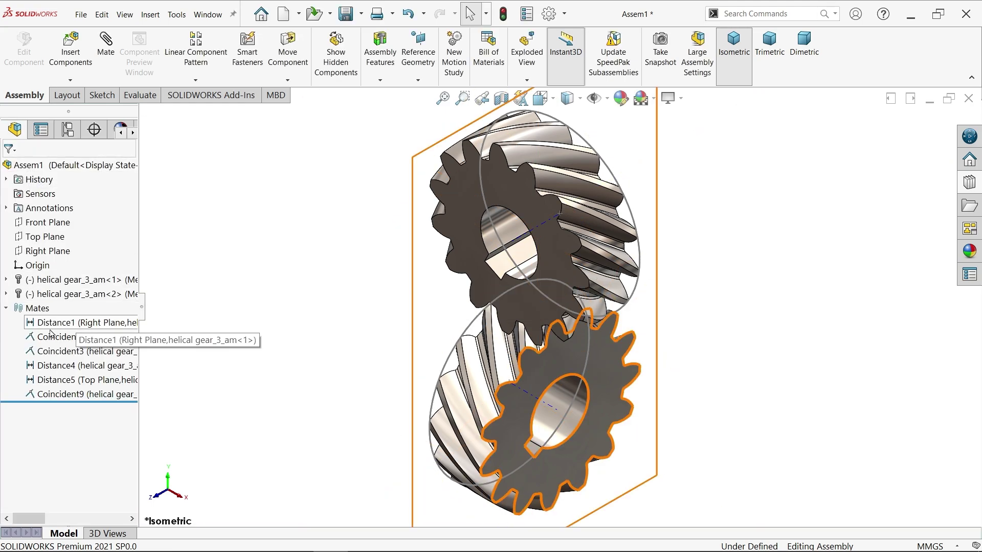
left_click(7, 294)
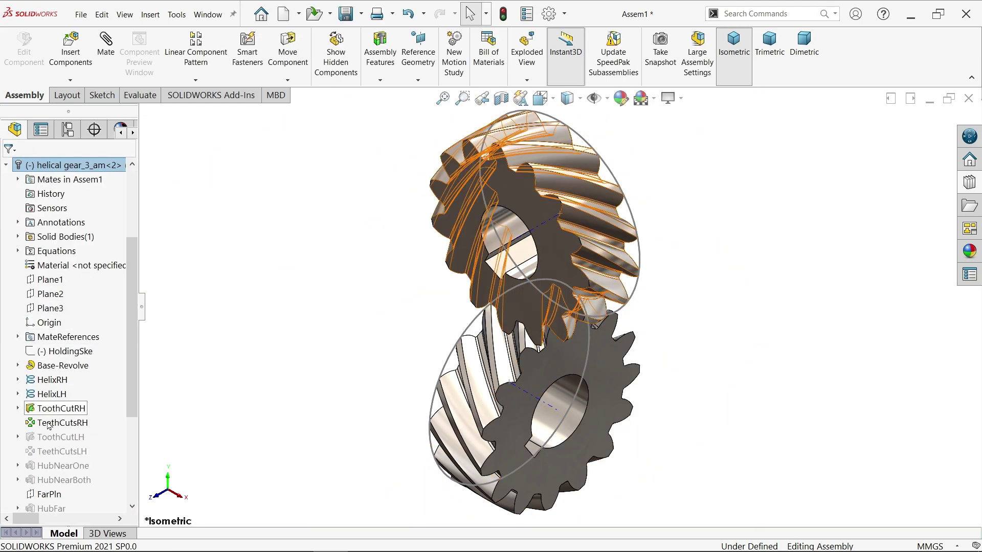
left_click(18, 408)
left_click(69, 423)
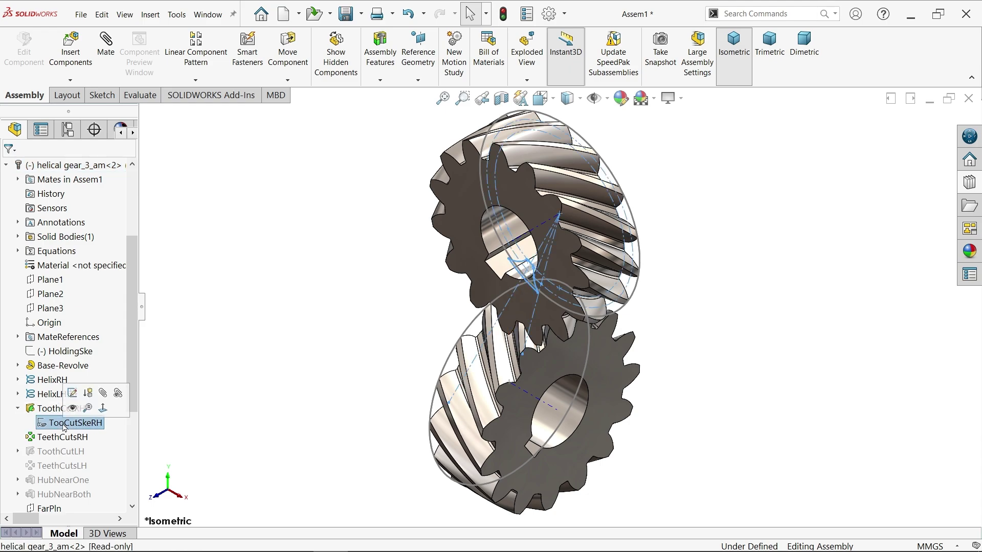
left_click(74, 409)
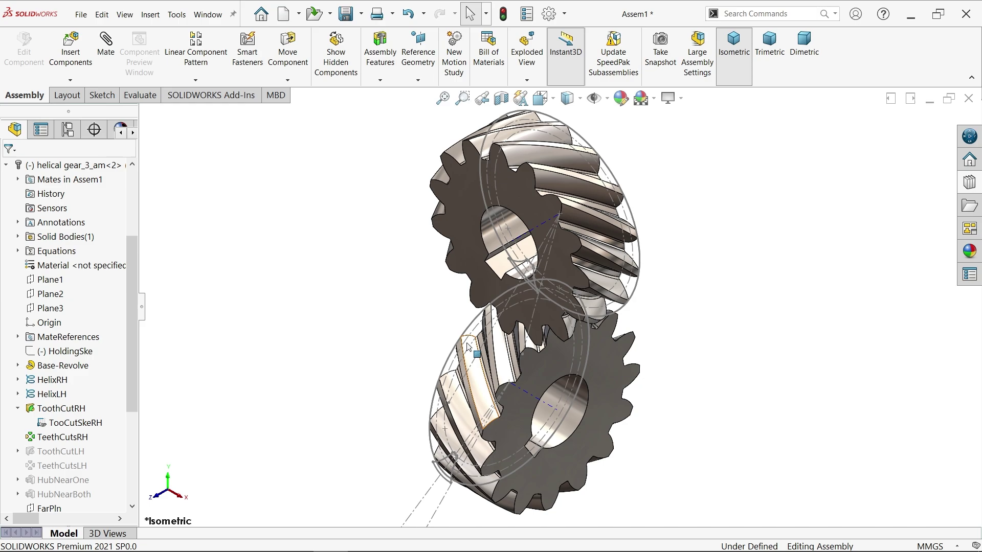
scroll(467, 347, "down", 3)
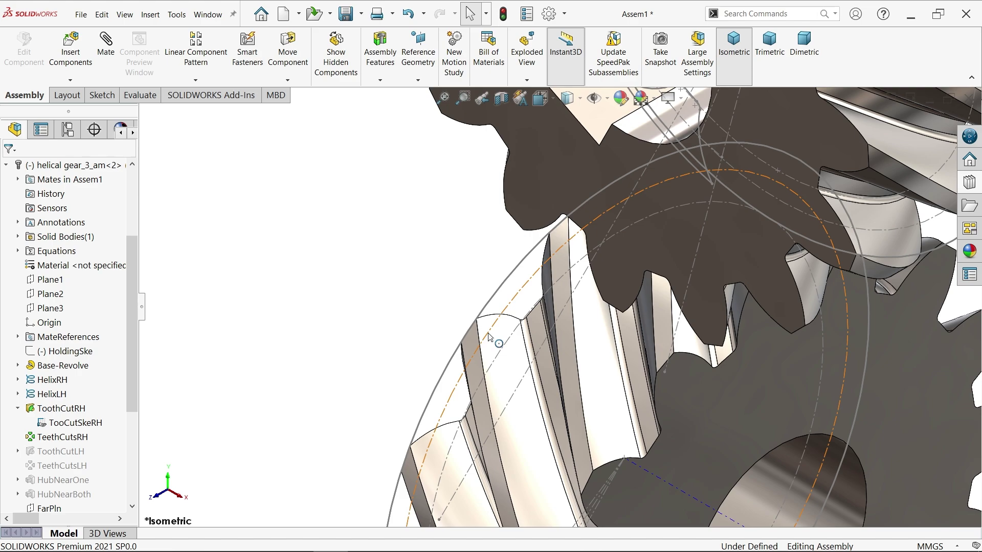
key("f")
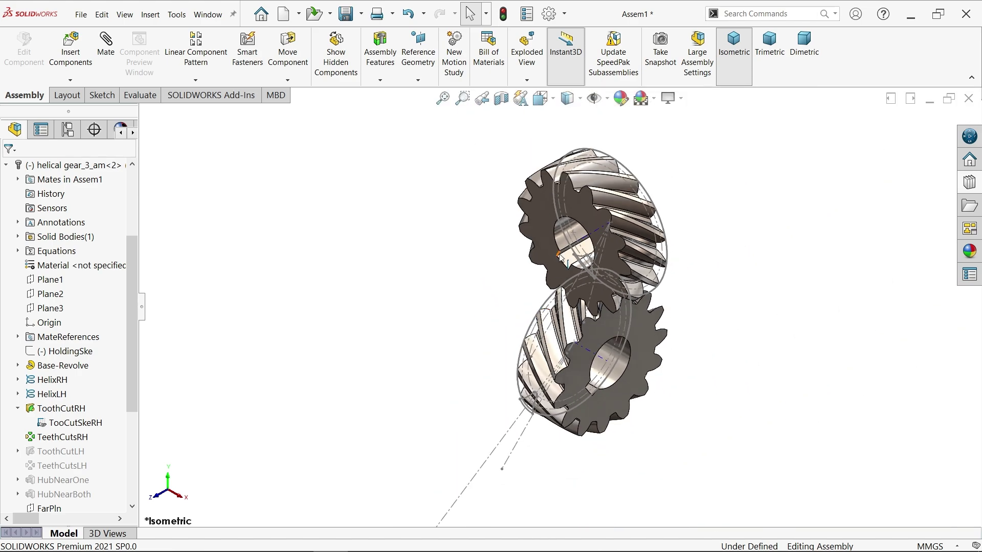
Add a Gear mate linking Arc23 on both gears' sketches at 63.64mm : 63.64mm.
left_click(107, 46)
left_click(100, 207)
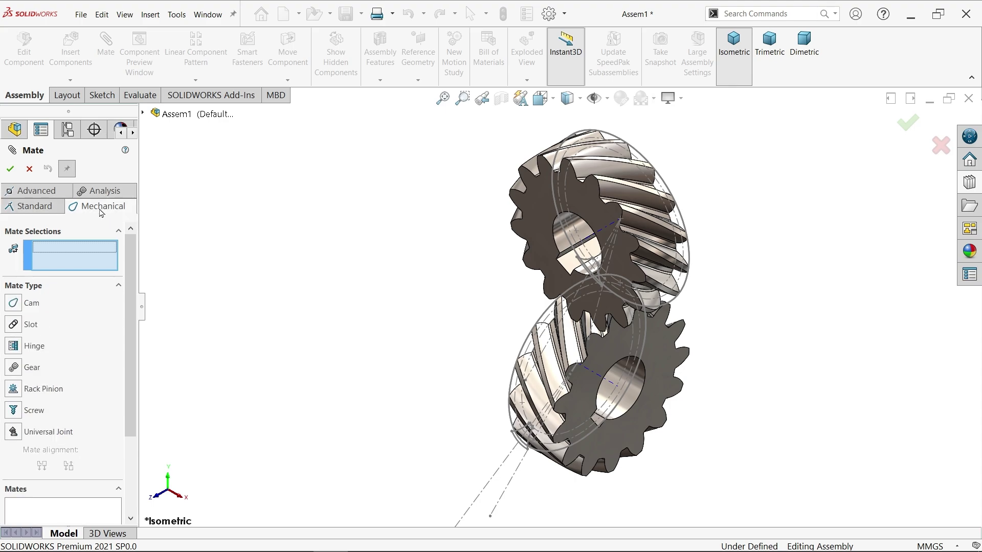
left_click(21, 372)
scroll(687, 238, "down", 3)
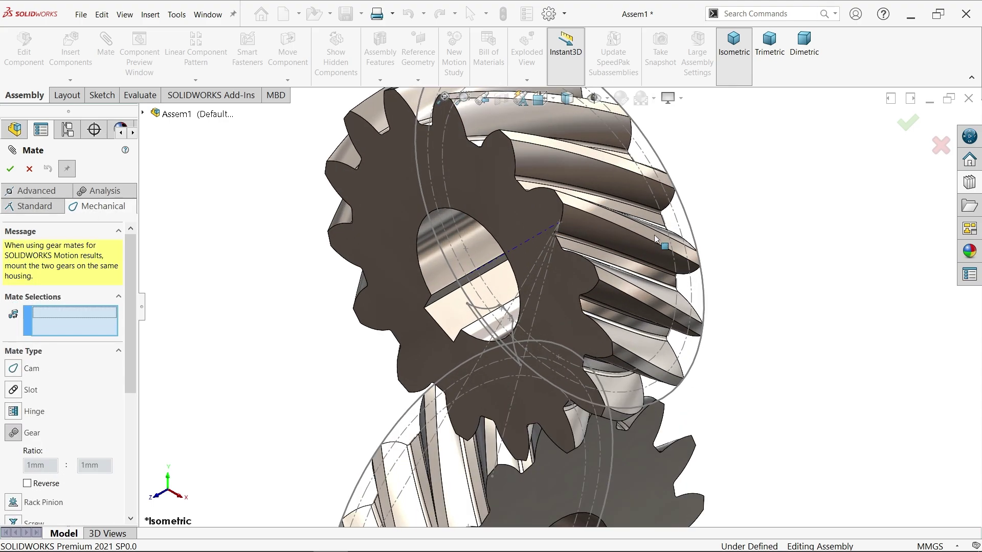
scroll(691, 242, "down", 2)
left_click(693, 245)
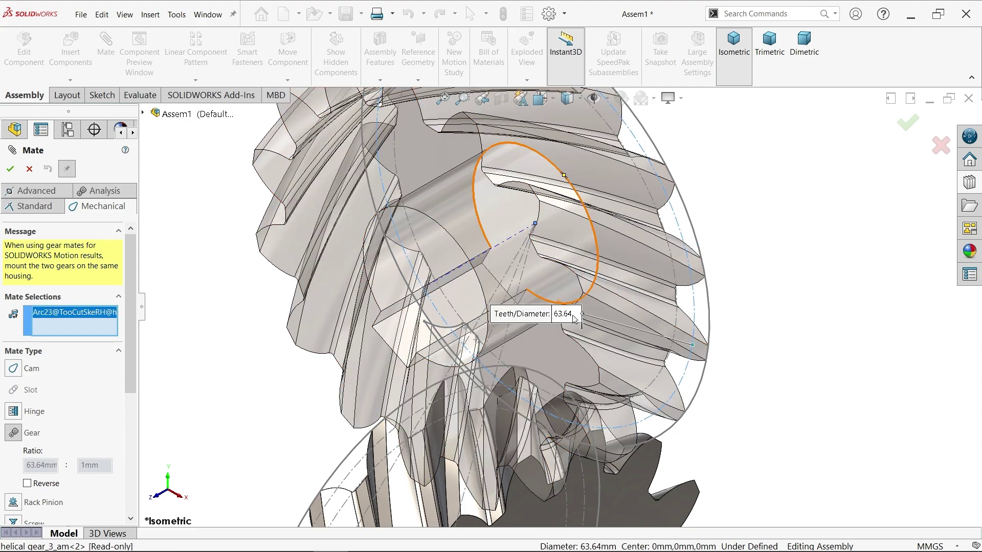
scroll(568, 330, "up", 3)
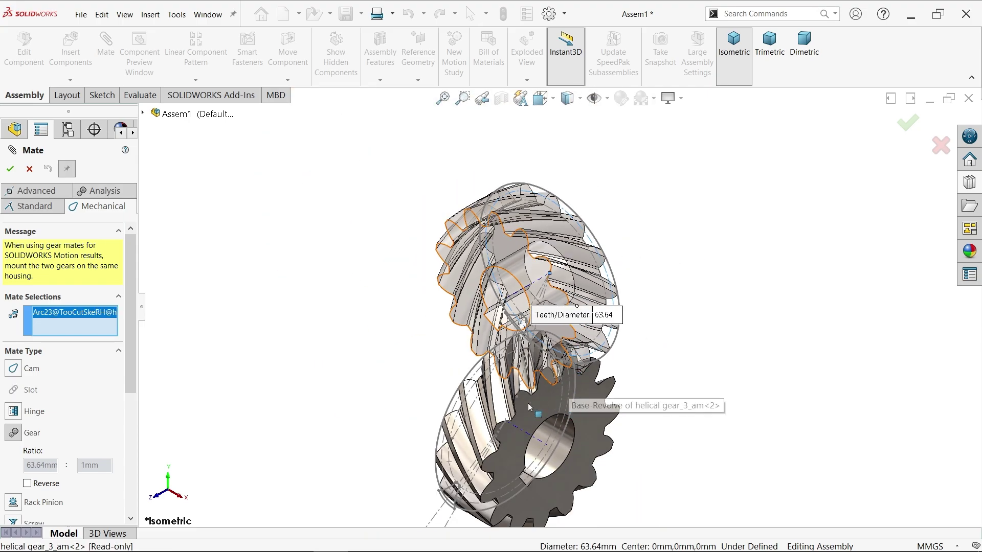
scroll(563, 395, "down", 3)
scroll(564, 395, "down", 2)
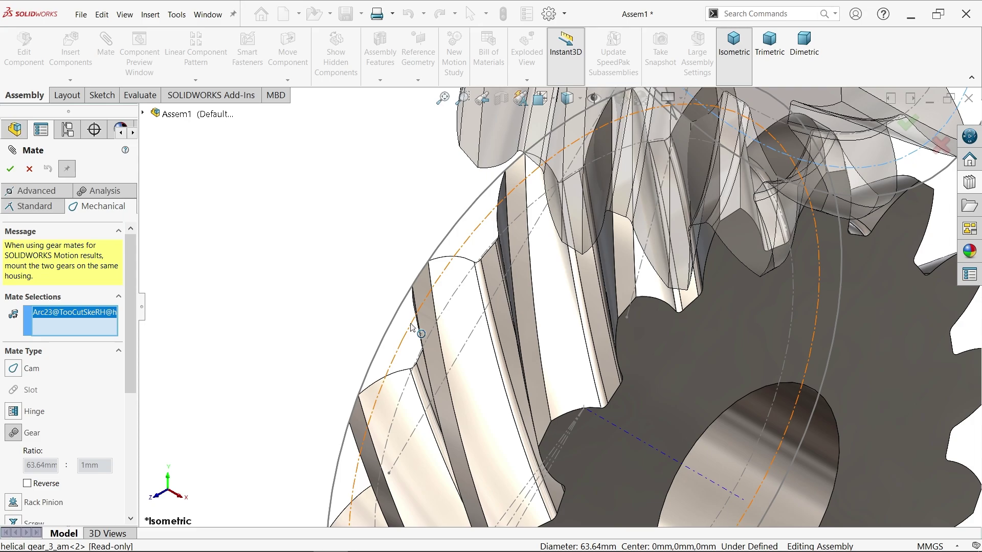
left_click(484, 460)
left_click_drag(491, 499, 292, 275)
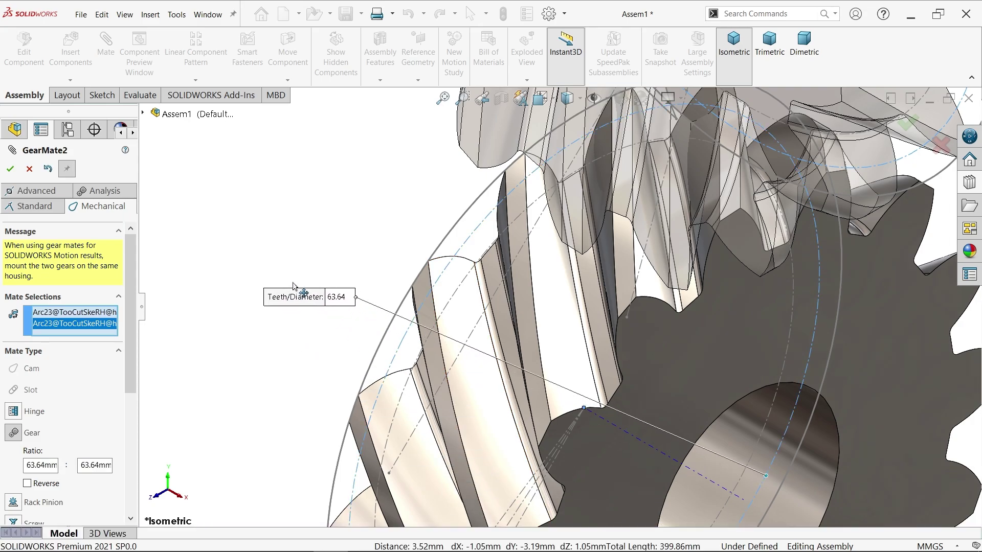
key("f")
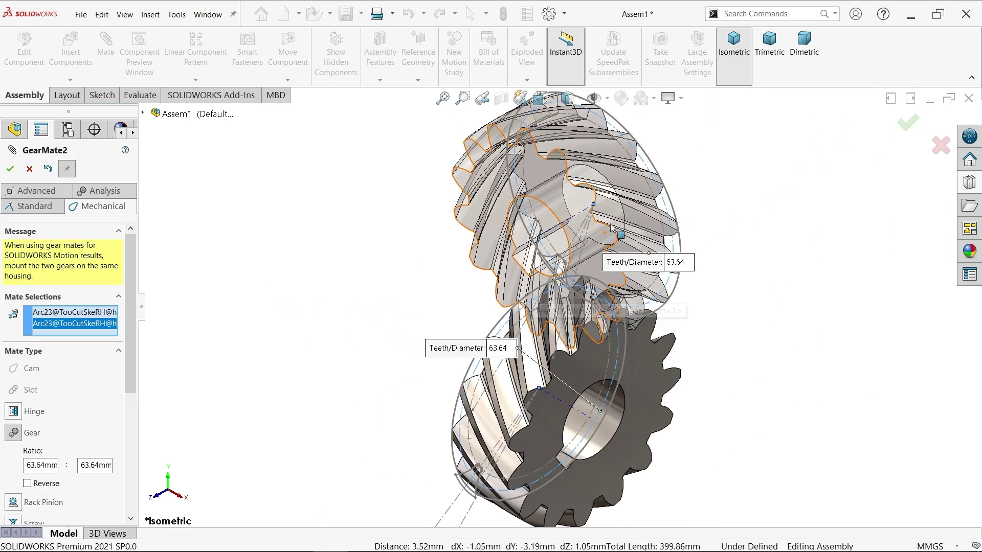
scroll(129, 385, "down", 3)
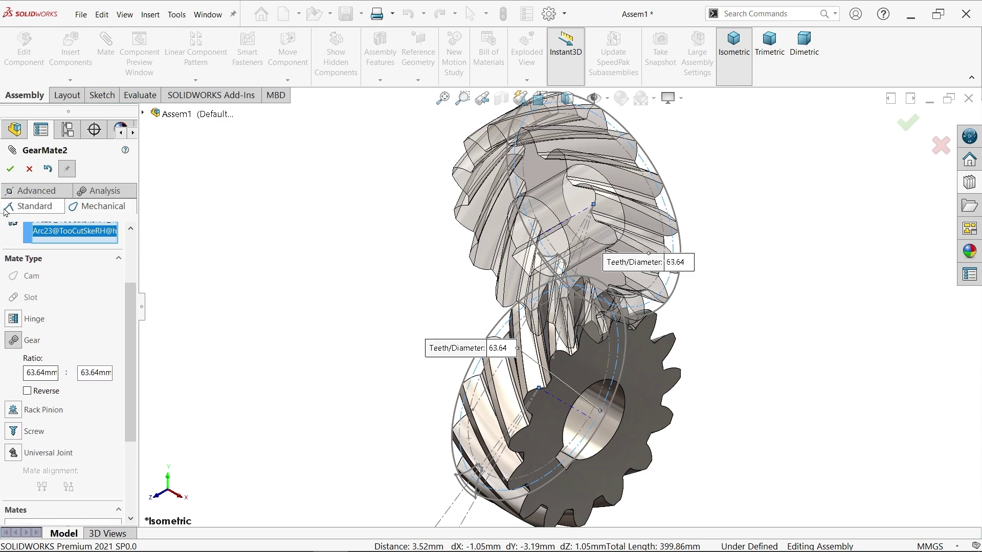
left_click(10, 169)
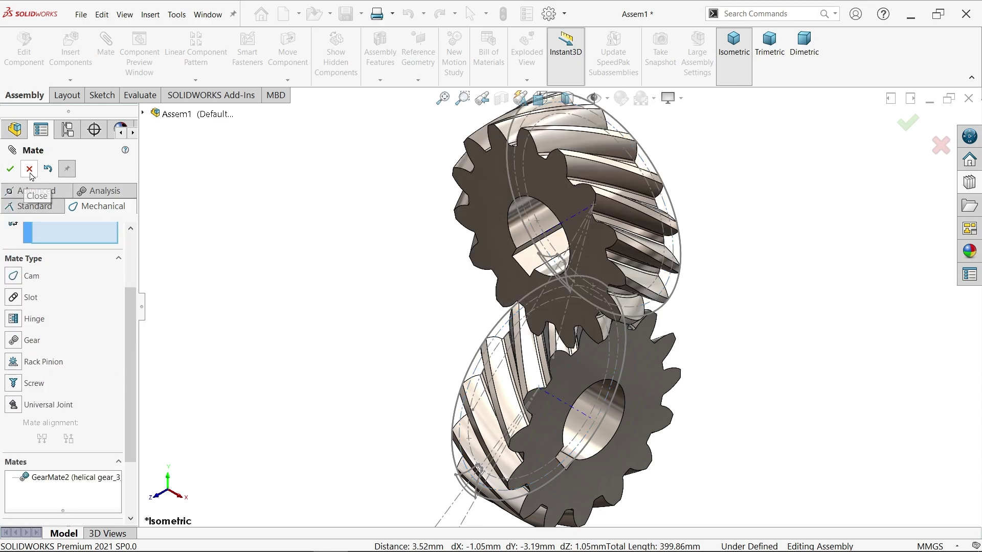
left_click(29, 169)
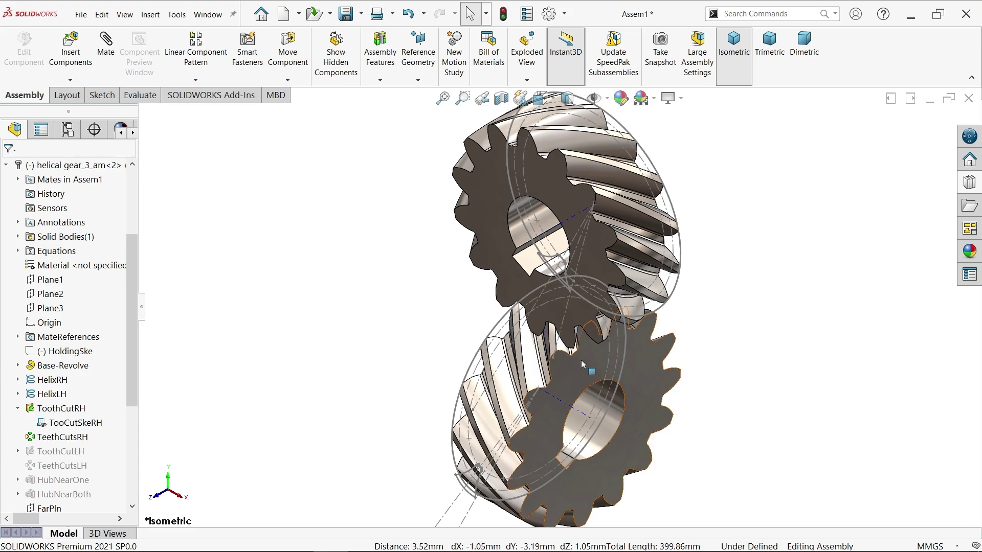
Drag the lower gear to check the meshing, then hide the dash-dot sketch line.
mouse_move(576, 374)
left_mouse_down()
mouse_move(551, 388)
mouse_move(515, 480)
mouse_move(660, 338)
left_mouse_up()
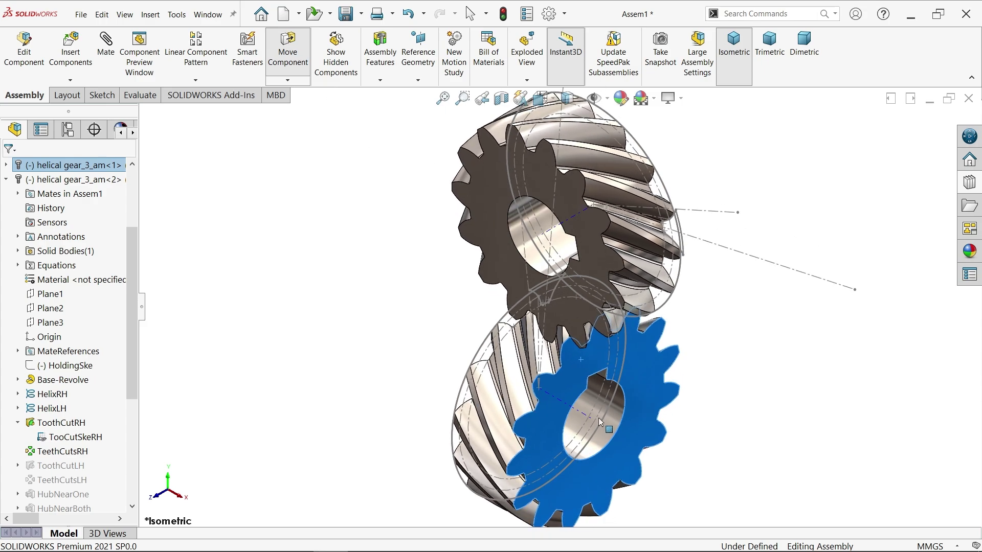
key("Escape")
left_click(736, 253)
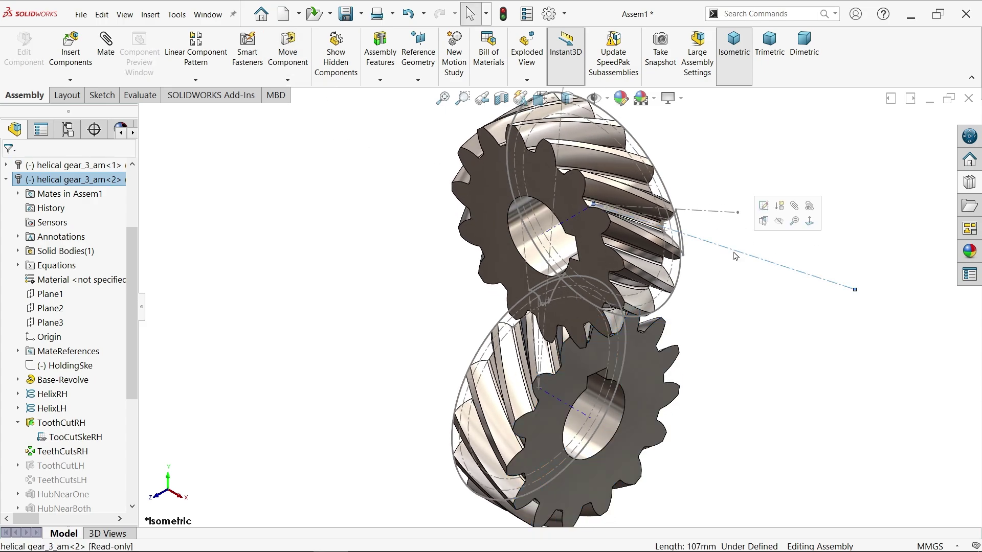
left_click(766, 224)
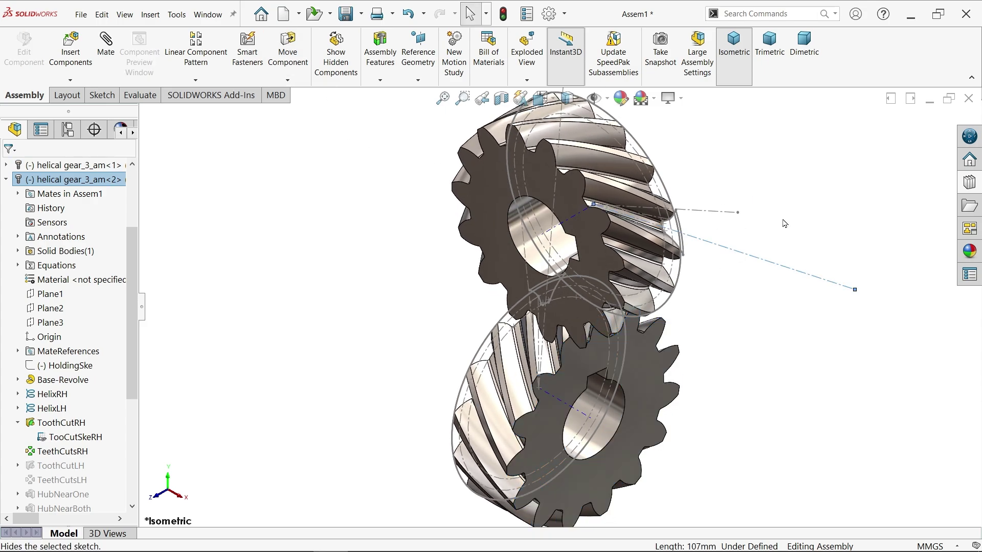
Hide both gears' sketch circles and all sketches, then fit the isometric view.
left_click(681, 280)
left_click(719, 246)
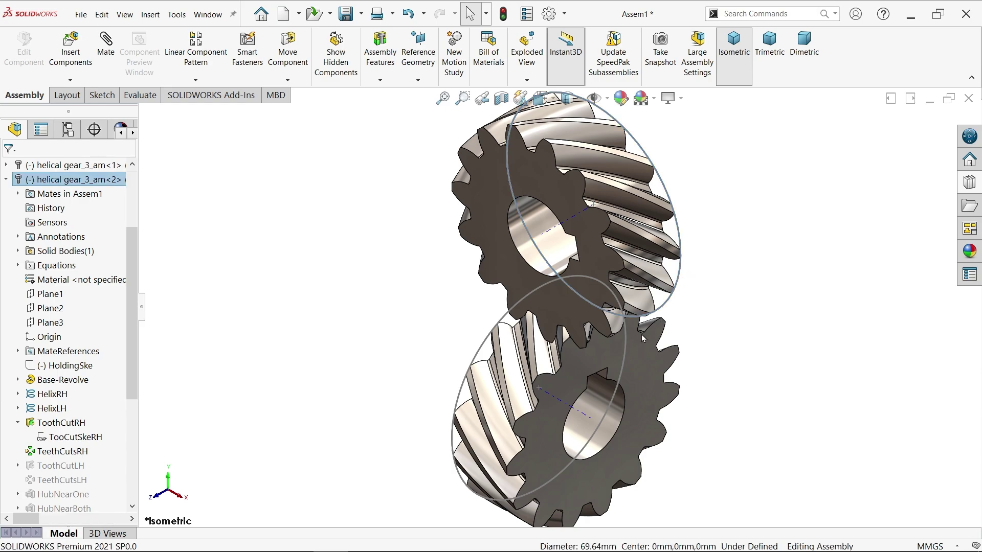
left_click(627, 352)
left_click(677, 326)
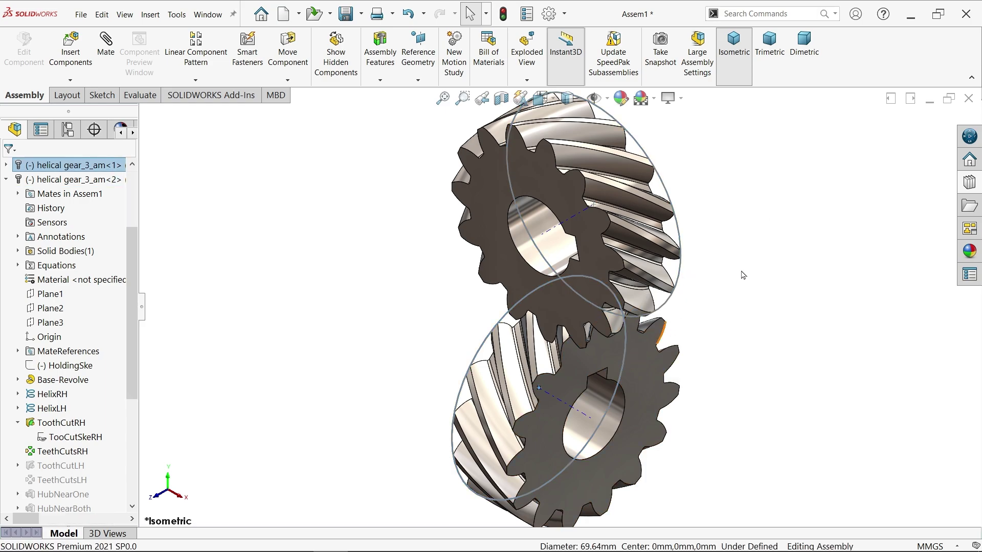
left_click(606, 98)
left_click(614, 145)
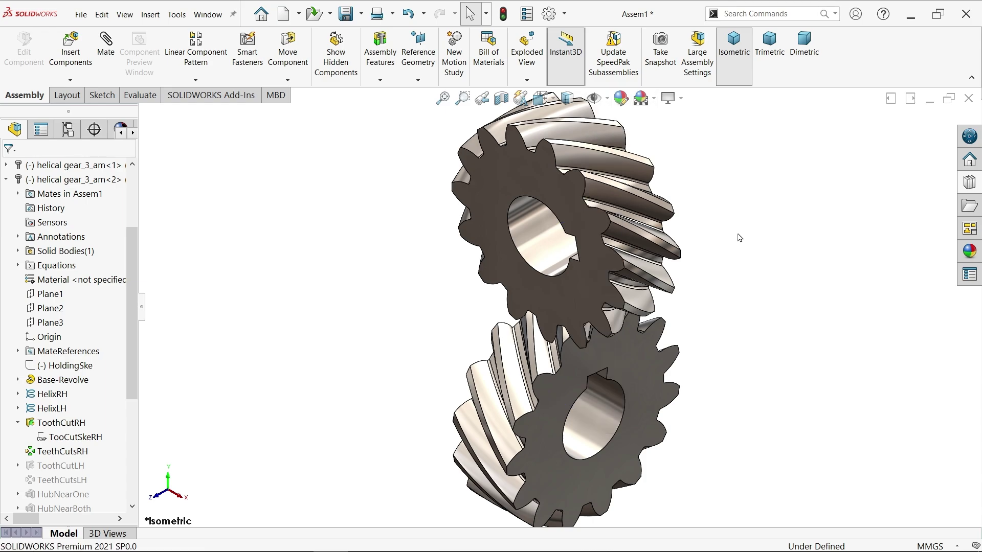
key("f")
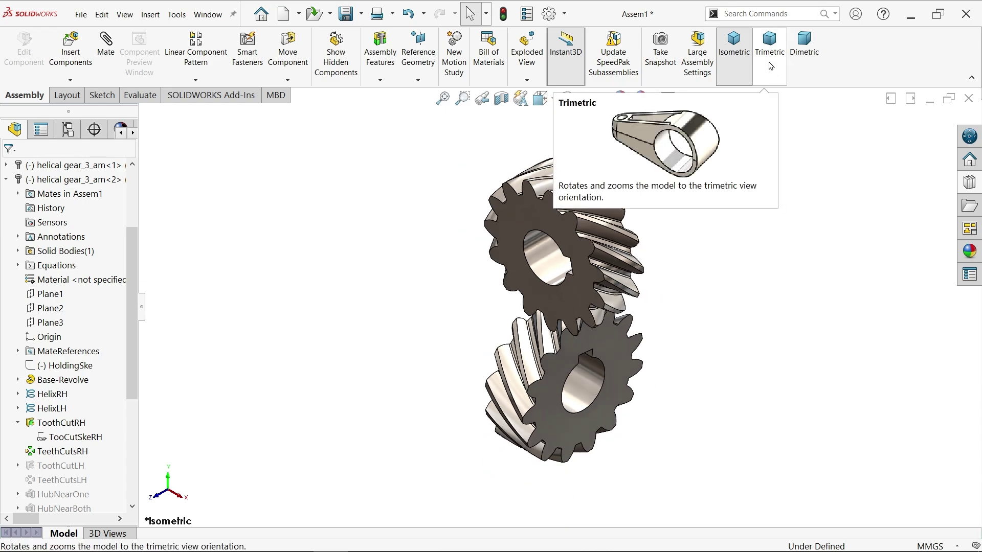
left_click(736, 65)
scroll(673, 311, "down", 2)
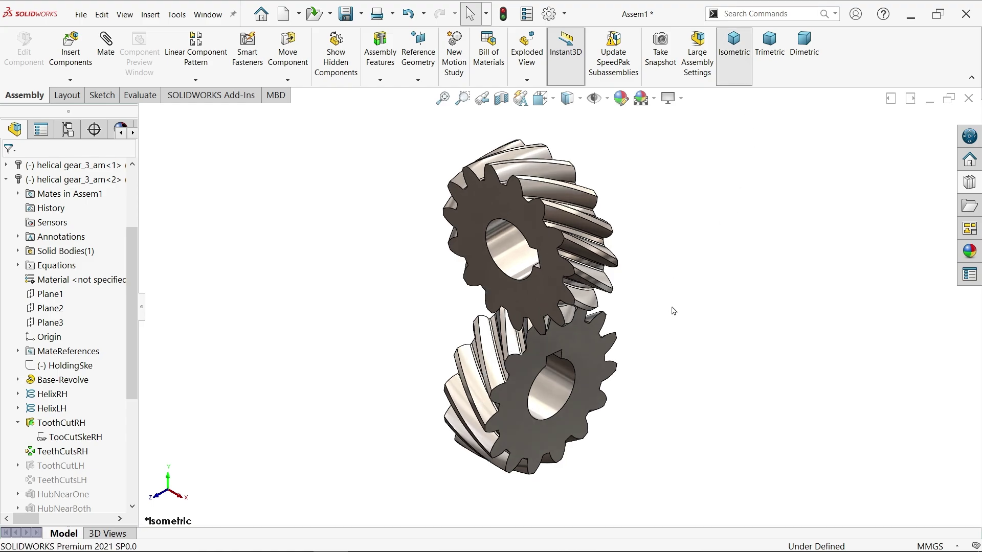
scroll(558, 273, "down", 1)
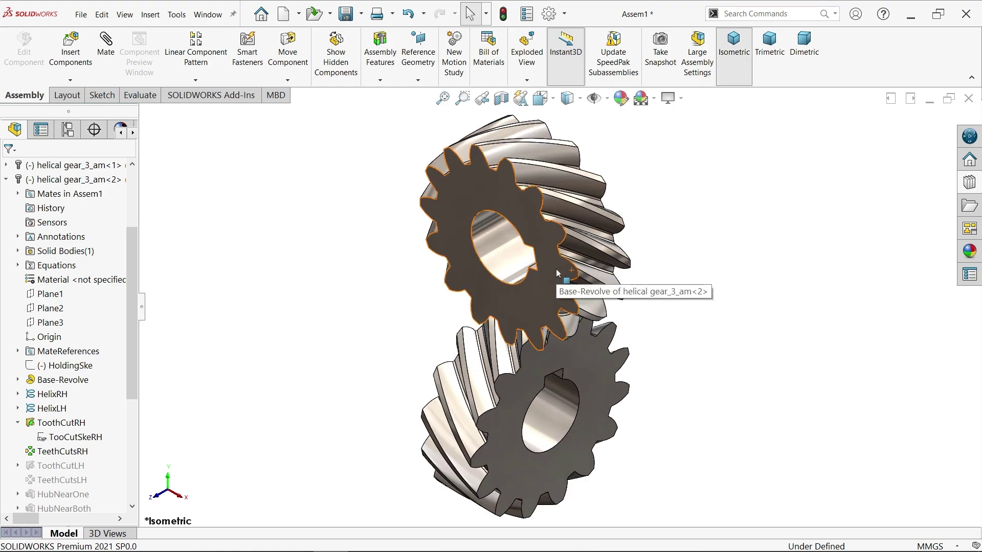
Save all modified documents, accepting the read-only gear file and rebuilding the assembly.
right_click(869, 65)
mouse_move(842, 95)
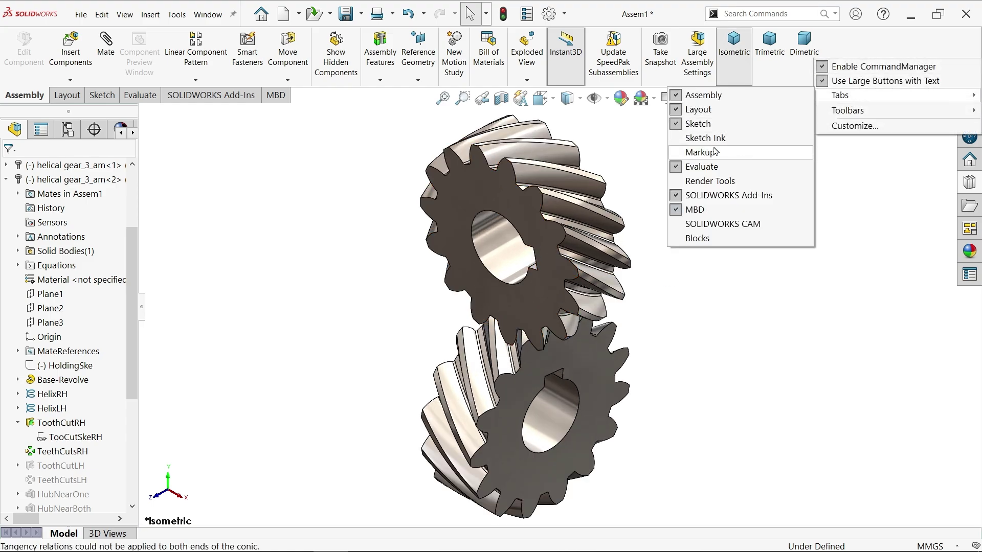
left_click(346, 14)
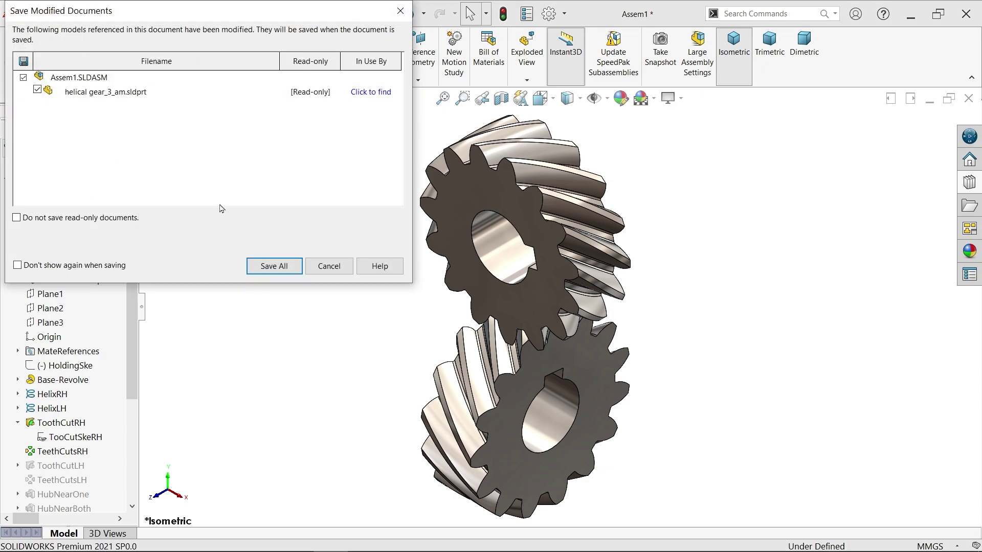
left_click(274, 267)
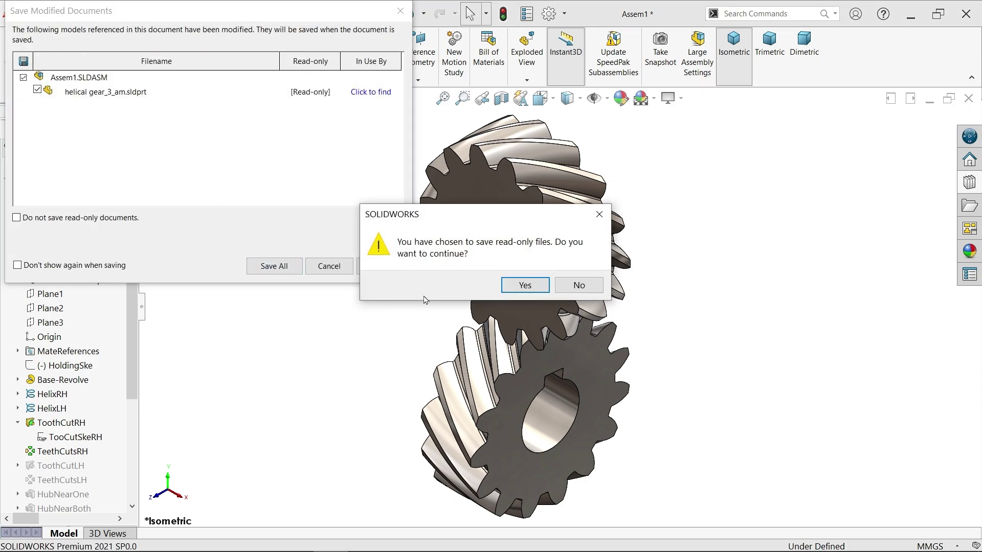
left_click(524, 288)
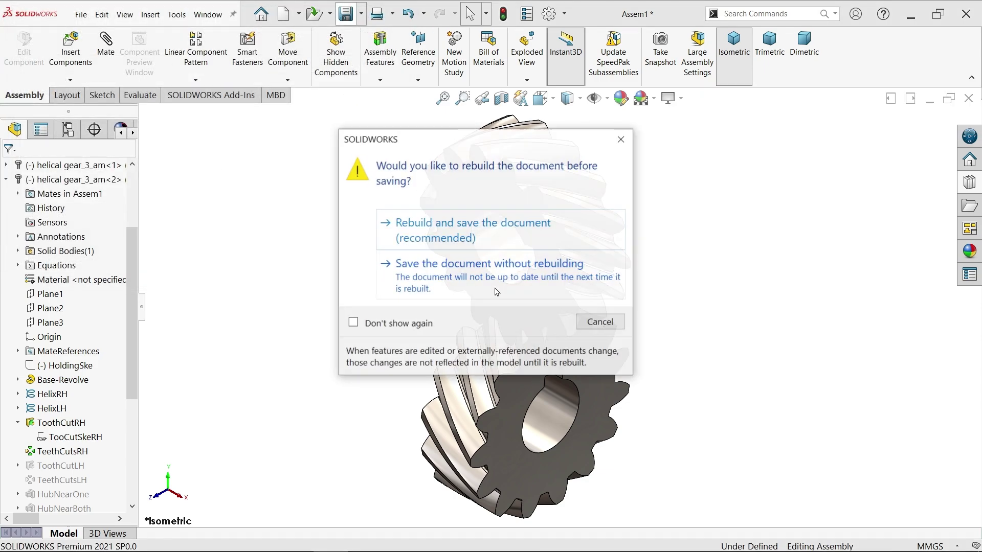
left_click(436, 229)
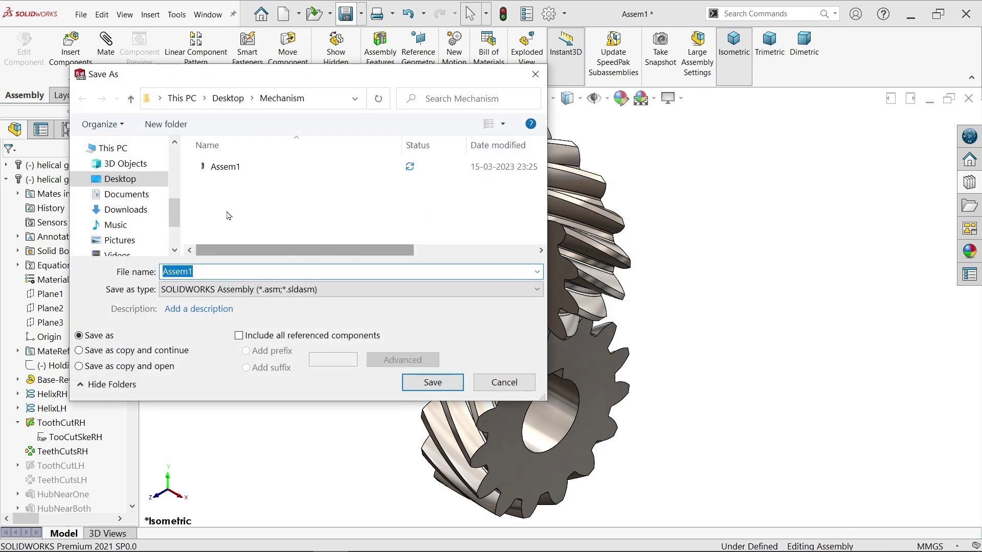
Save the assembly as Assem2 and replace the gear's existing Composer .smg file.
left_click(248, 269)
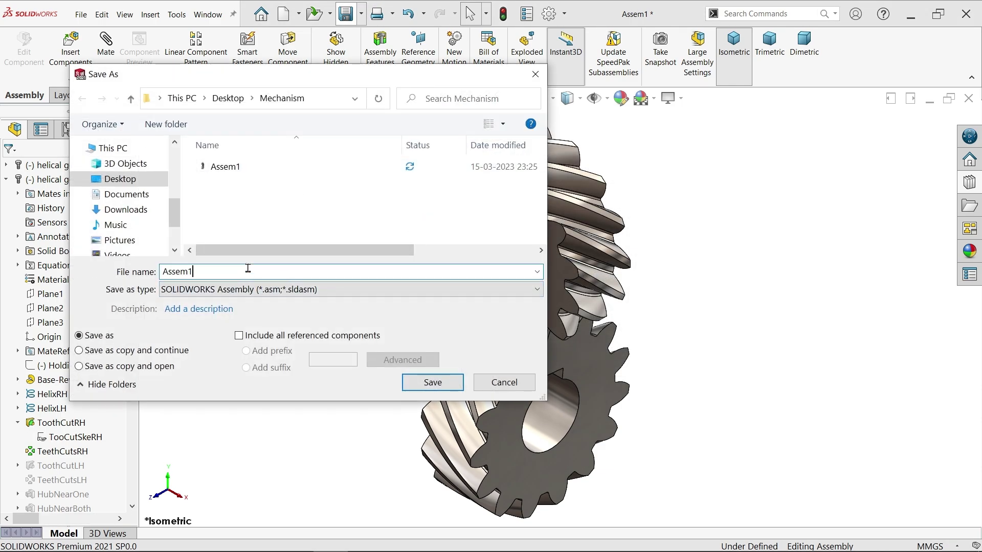
key("BackSpace")
type("2")
left_click(430, 383)
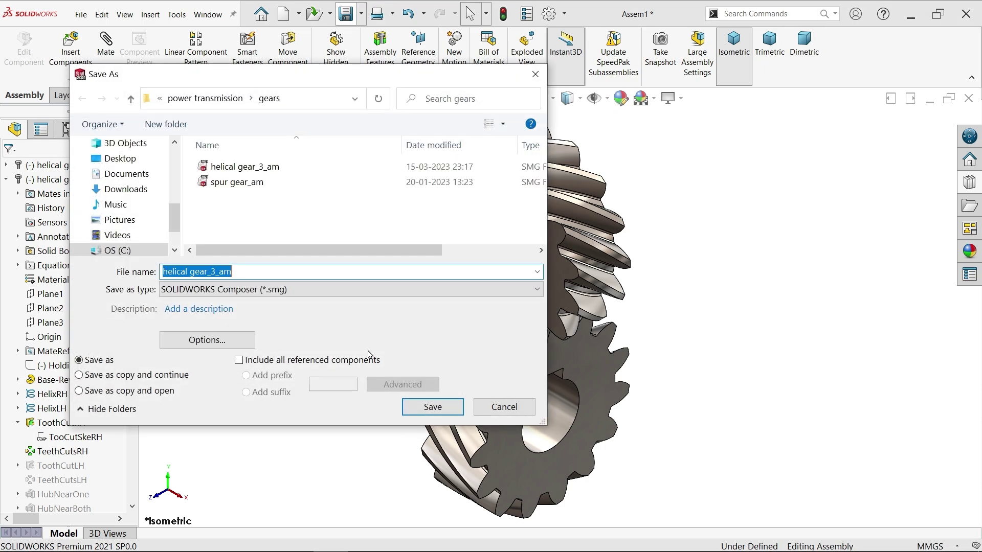
left_click(419, 400)
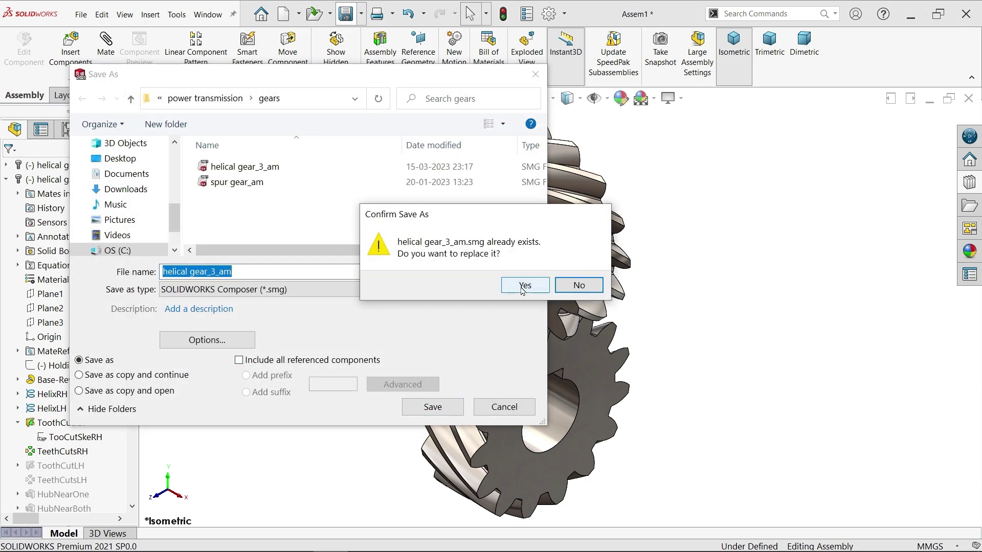
left_click(521, 290)
left_click(419, 354)
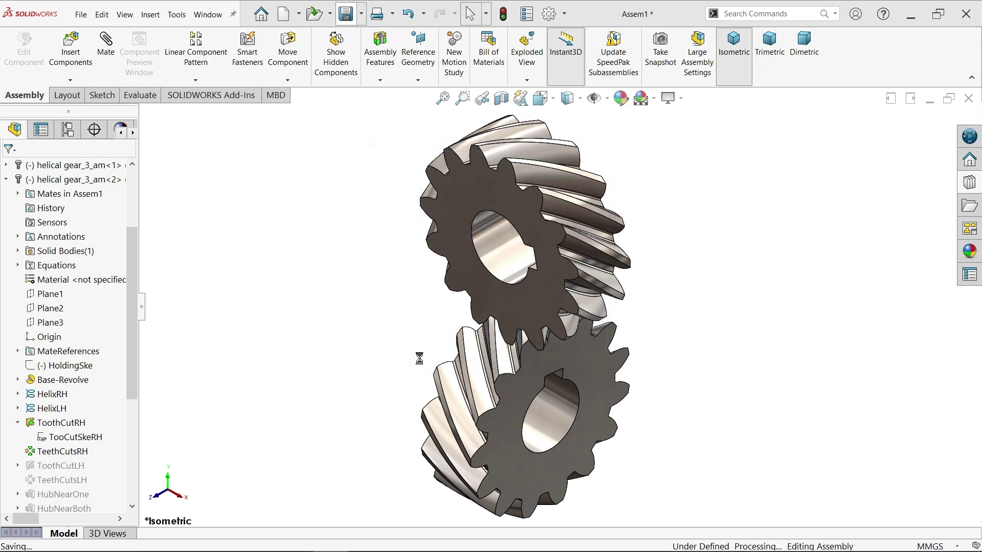
Turn on the MotionManager toolbar and expand the Motion Study 1 timeline.
right_click(866, 51)
mouse_move(848, 97)
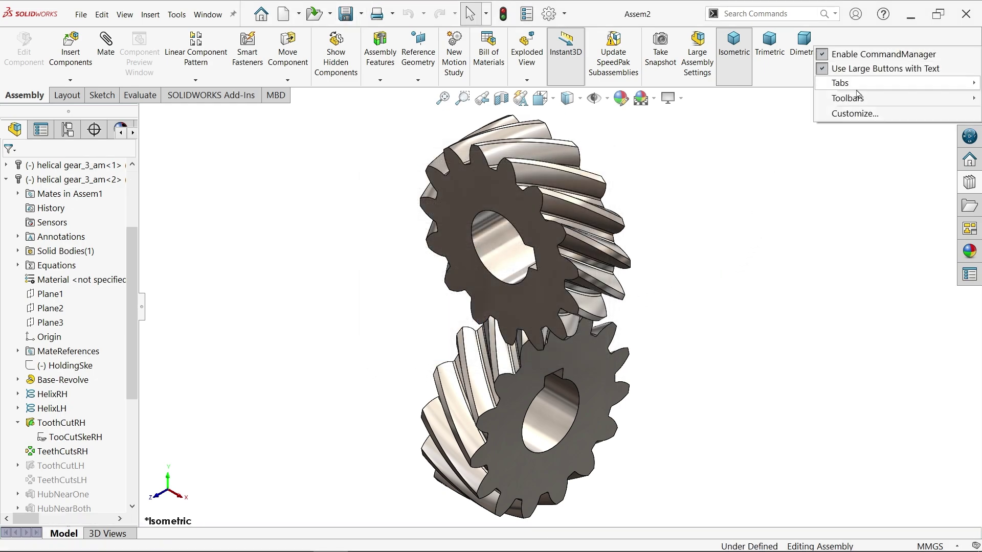
left_click(379, 416)
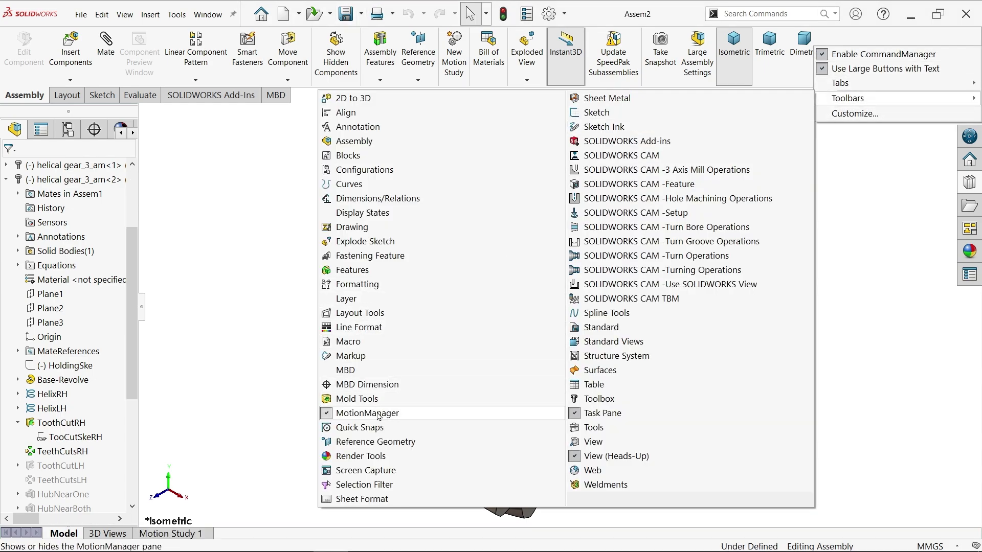
left_click(179, 535)
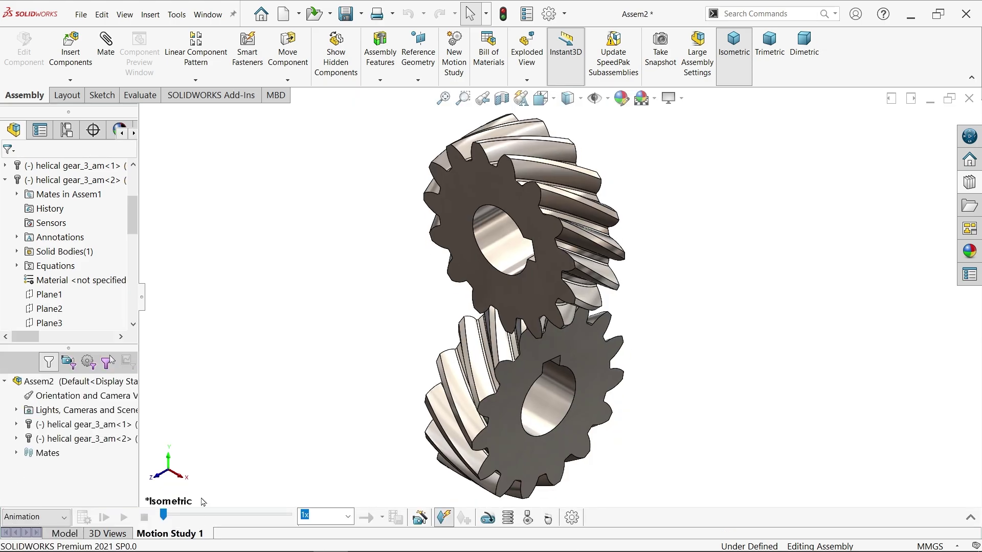
left_click(970, 518)
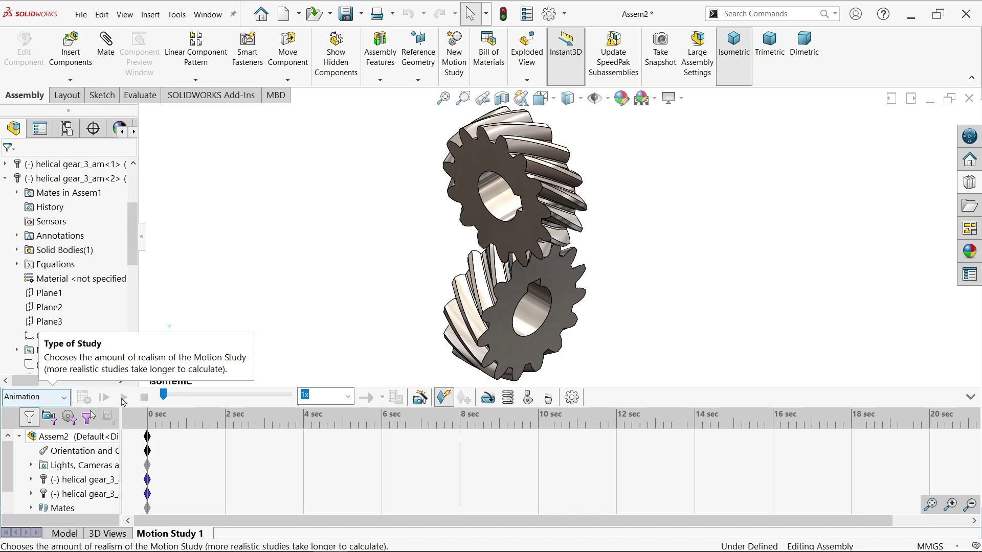
left_click(574, 398)
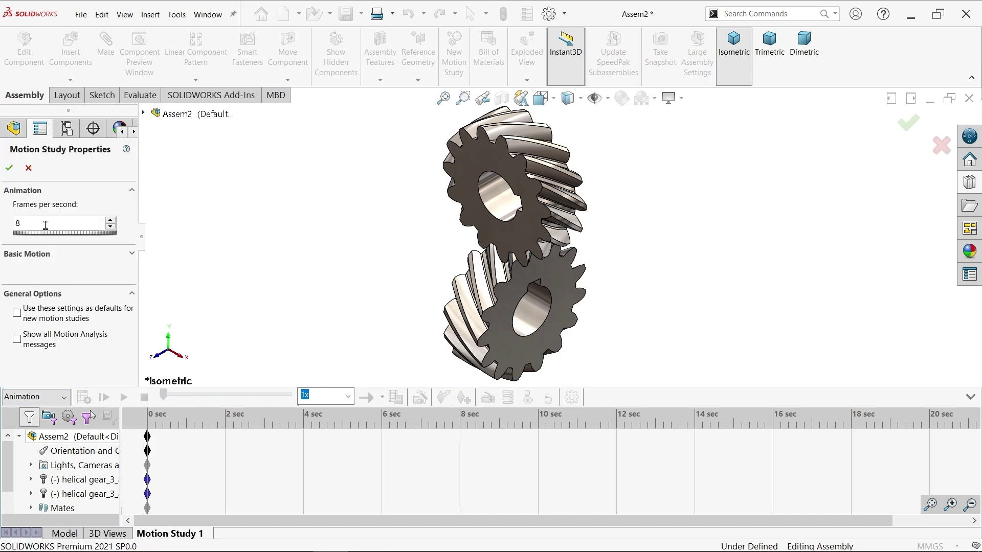
left_click(10, 168)
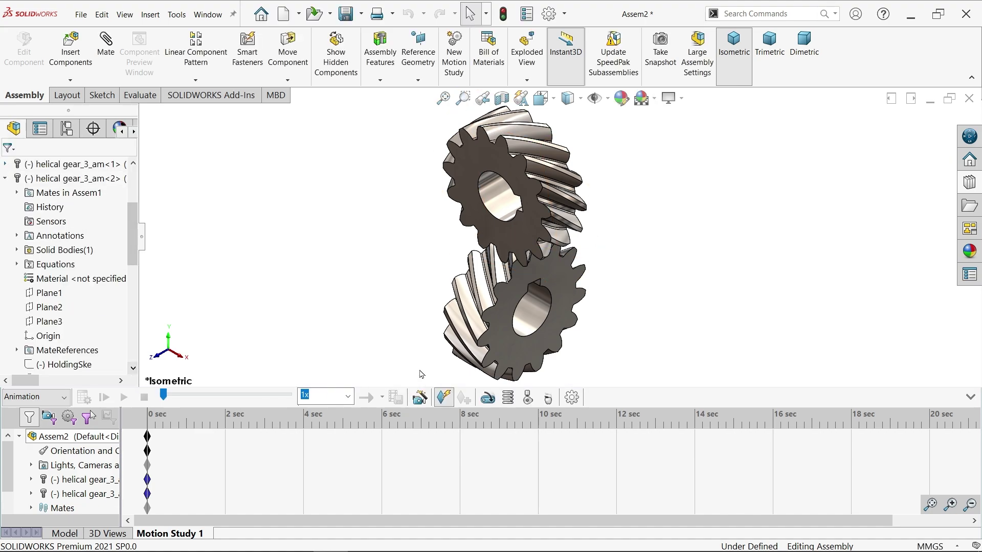
Add a 10 RPM rotary motor on the lower gear's bore face.
left_click(488, 398)
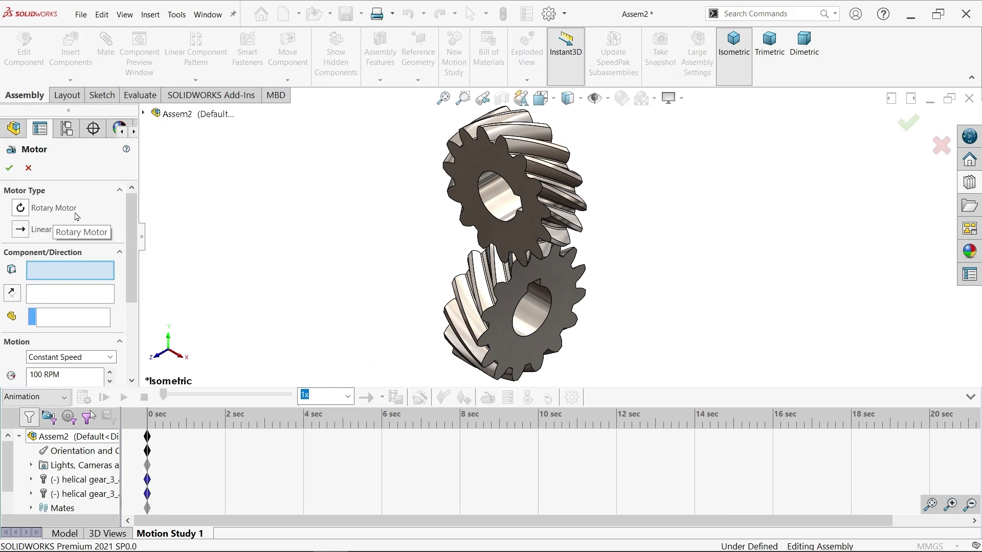
left_click(36, 211)
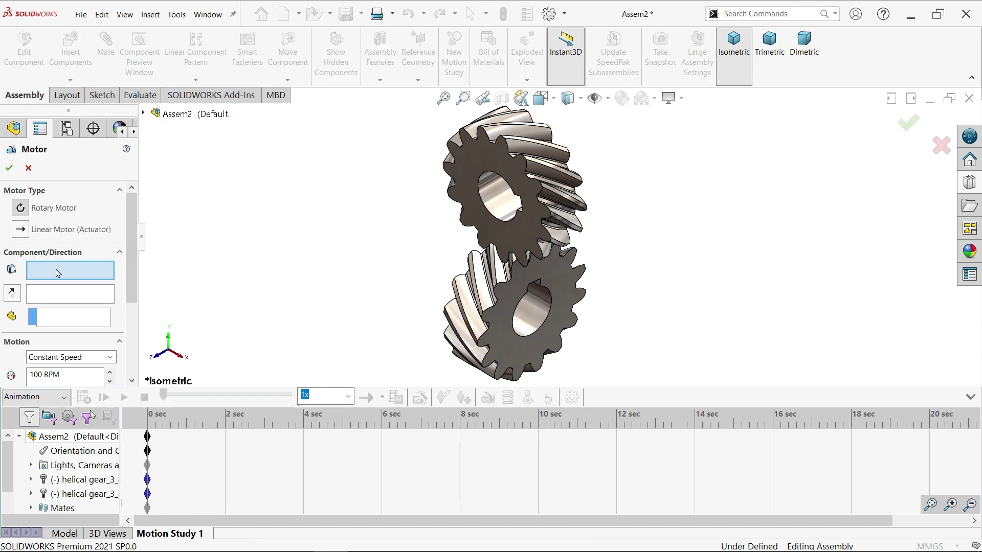
left_click(531, 317)
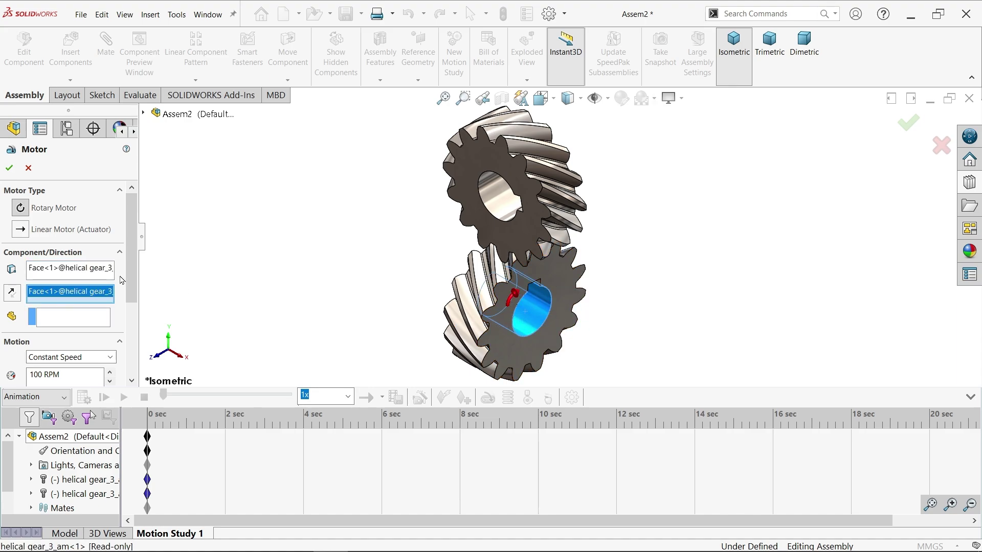
scroll(131, 284, "down", 2)
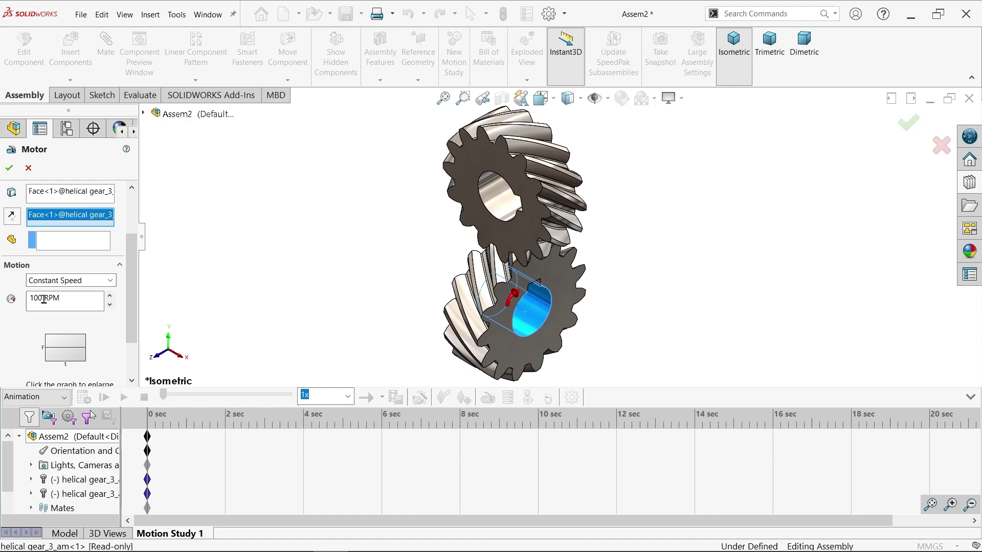
left_click_drag(44, 299, 35, 298)
type("10")
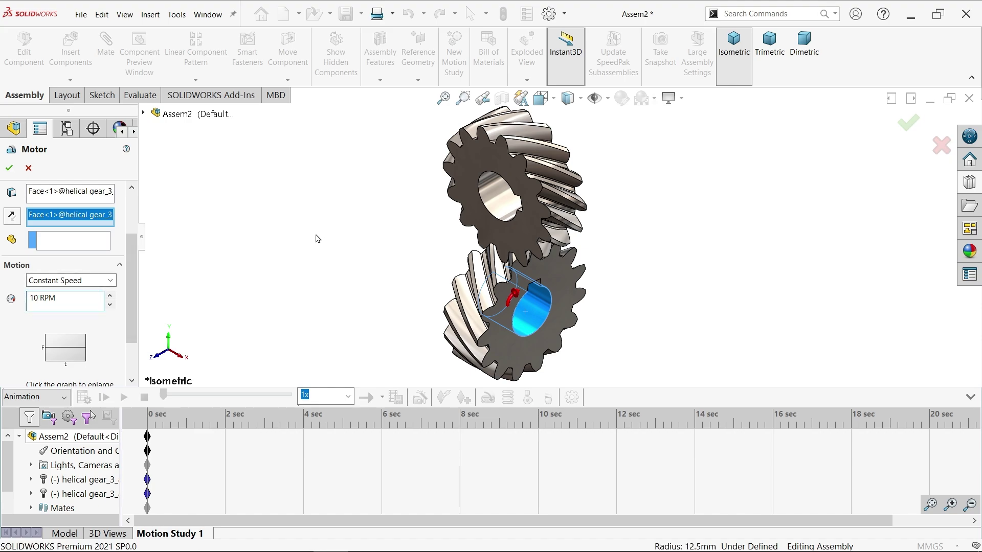
left_click(9, 168)
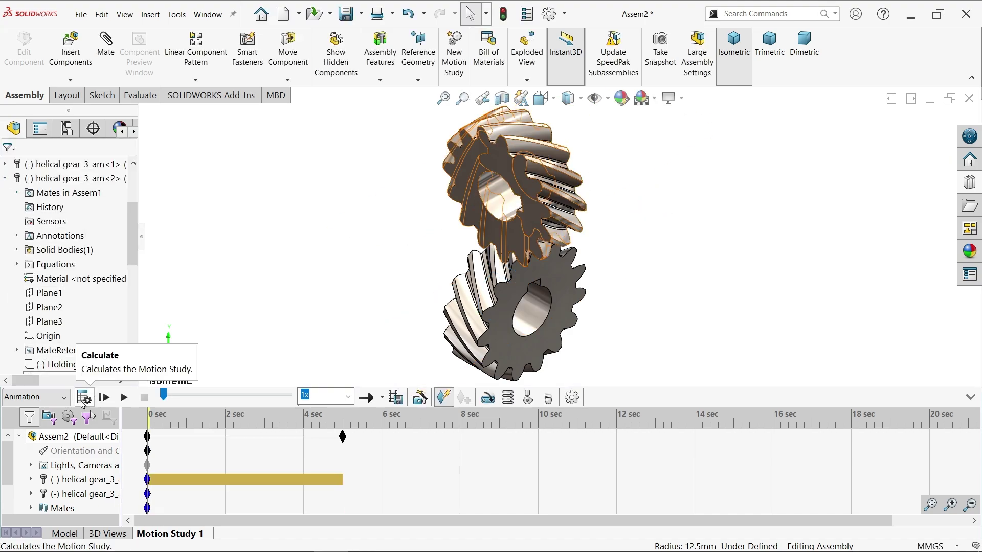
Calculate Motion Study 1, set Reciprocate playback mode, and play the gear animation.
left_click(82, 399)
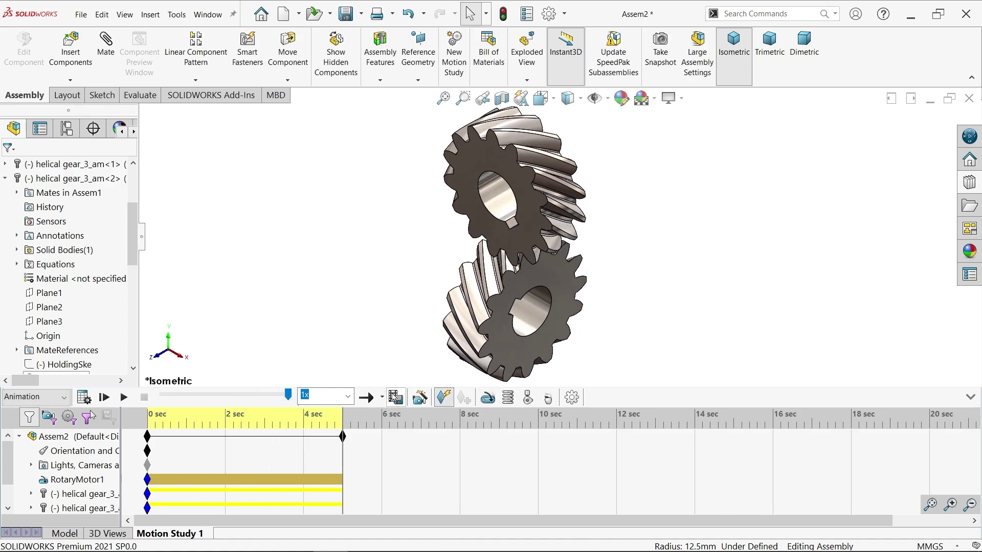
left_click(382, 397)
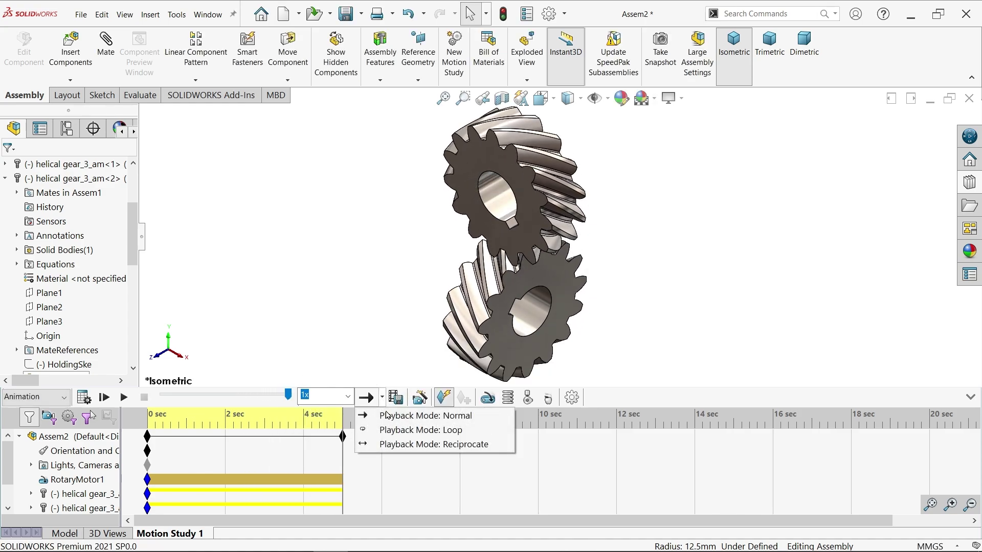
left_click(395, 444)
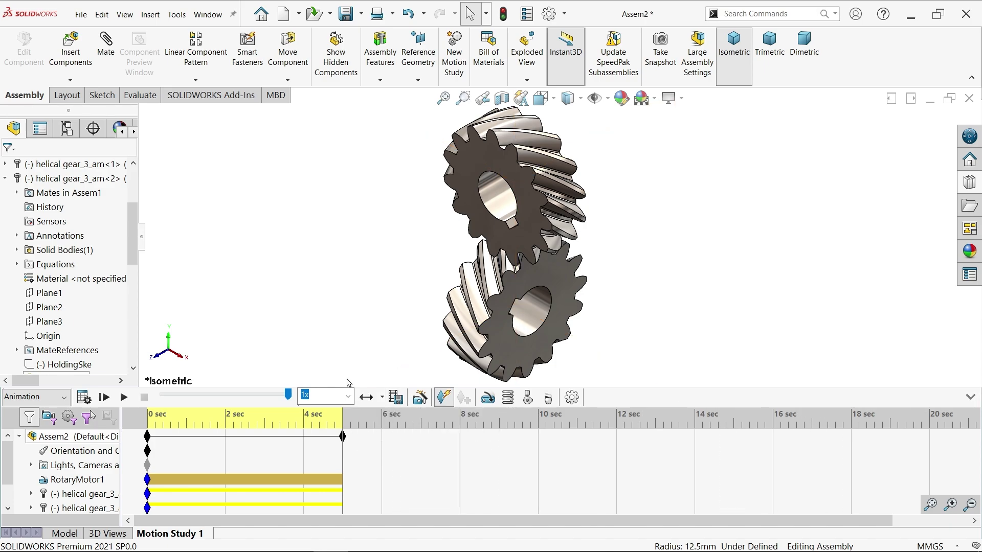
left_click(124, 397)
left_click(970, 397)
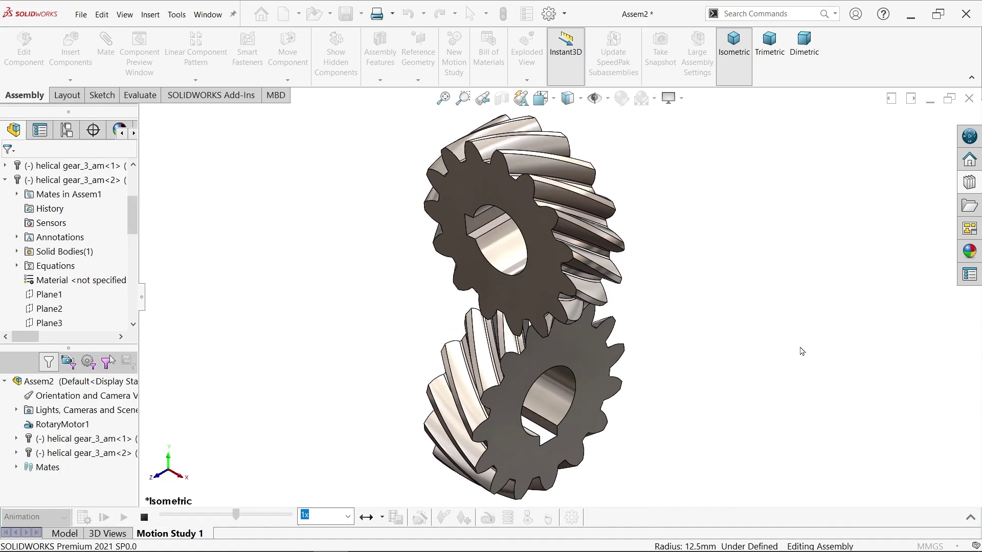